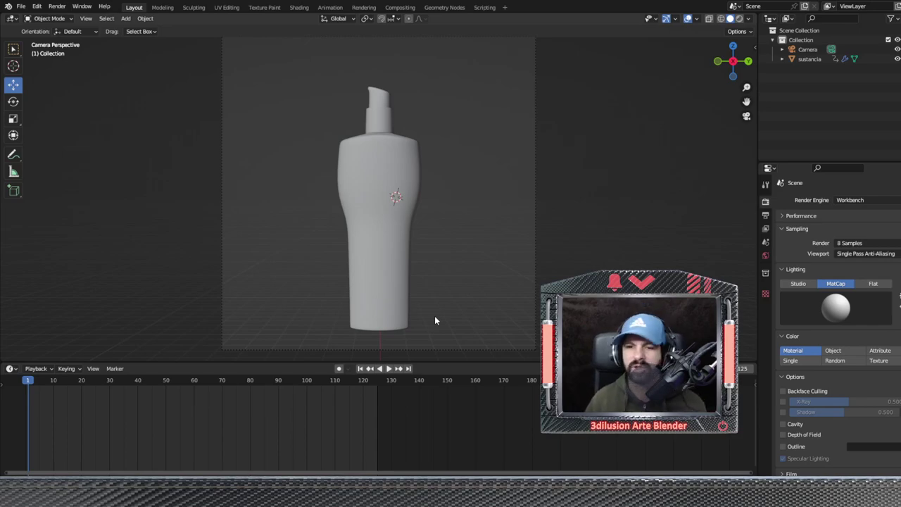
# Switch to the Geometry Nodes workspace with its spreadsheet, node editor and 3D viewport.
pyautogui.click(446, 8)
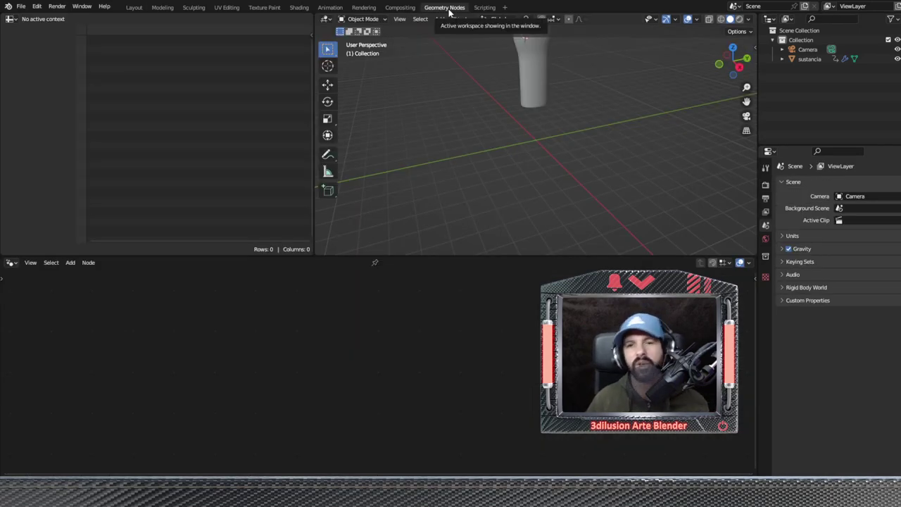
# Select the sustancia bottle, create a new geometry node tree, and line up Group Input and Group Output.
pyautogui.click(526, 70)
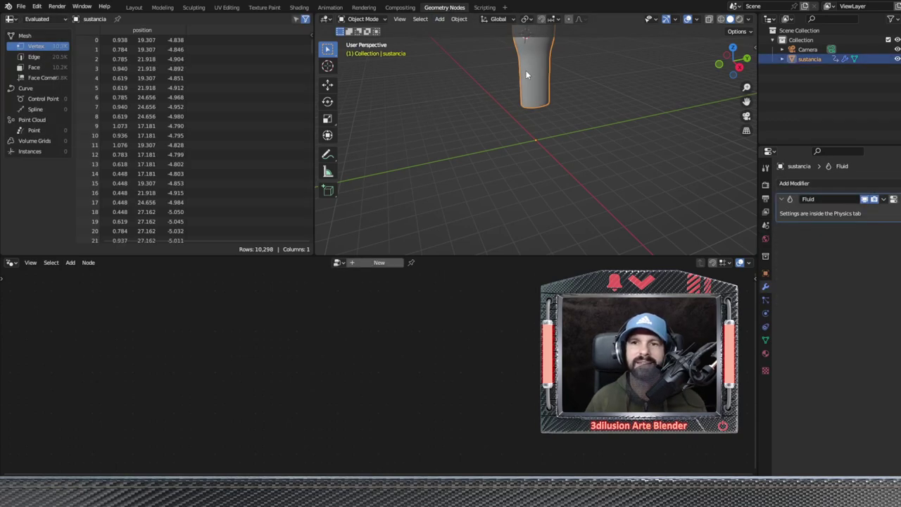
pyautogui.click(368, 263)
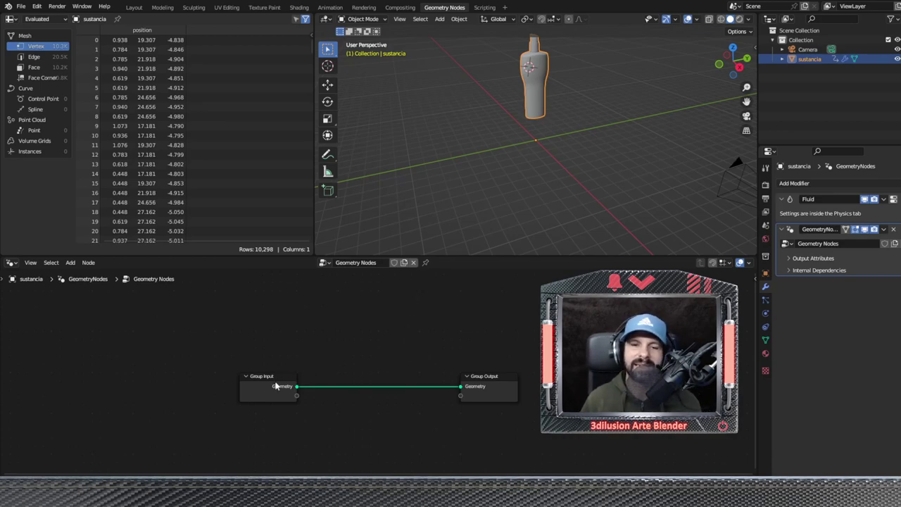
pyautogui.moveTo(277, 386); pyautogui.dragTo(233, 334)
pyautogui.moveTo(500, 380); pyautogui.dragTo(584, 329)
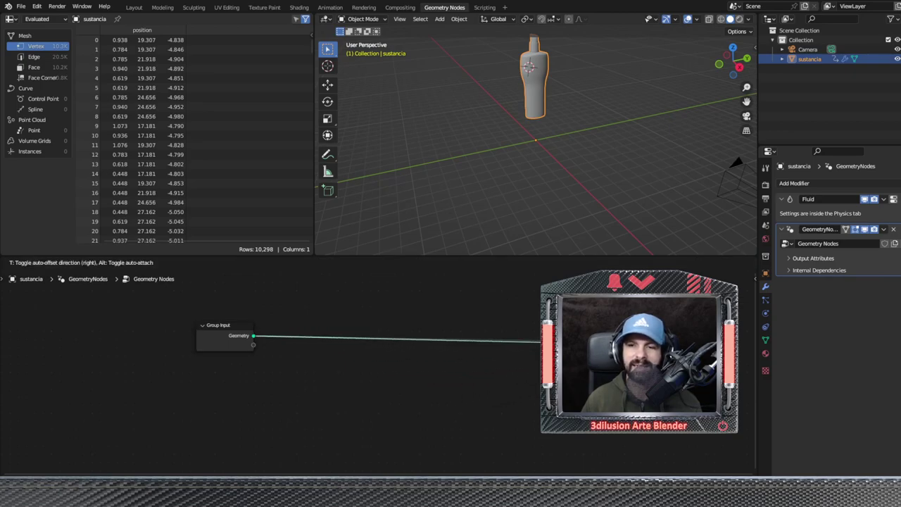
# Add a Transform Geometry node by searching 'tran'.
pyautogui.hotkey('shift', 'a')
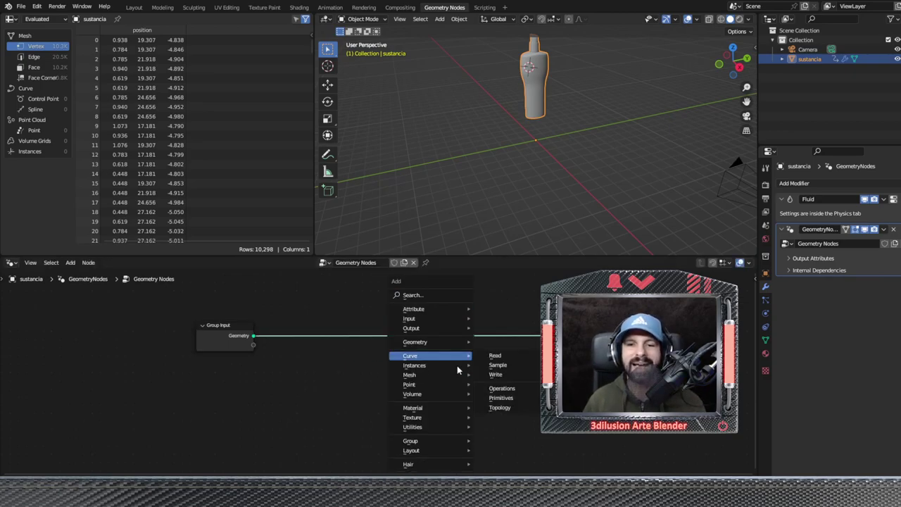
pyautogui.click(423, 297)
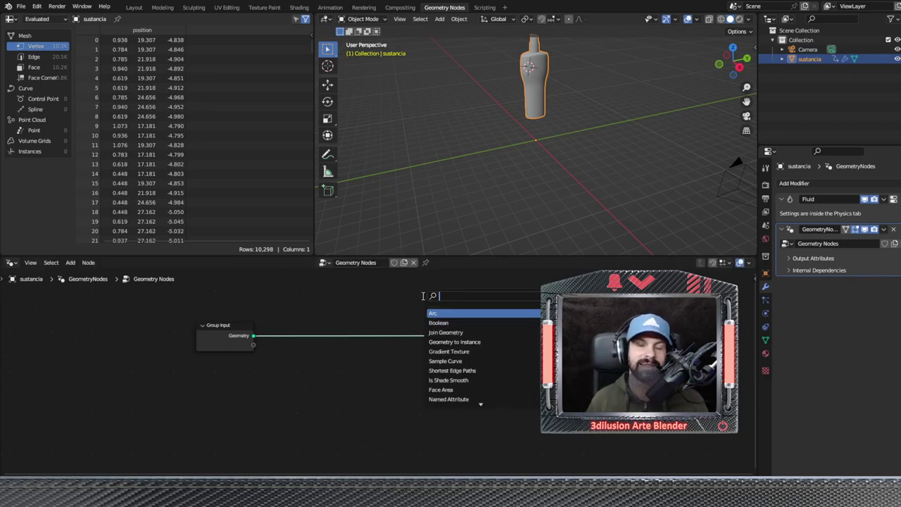
pyautogui.write('tran')
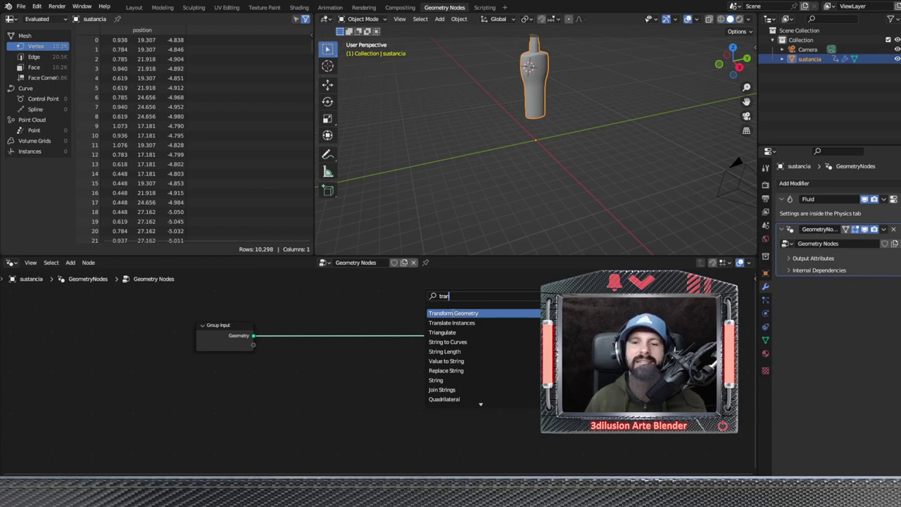
pyautogui.press('Return')
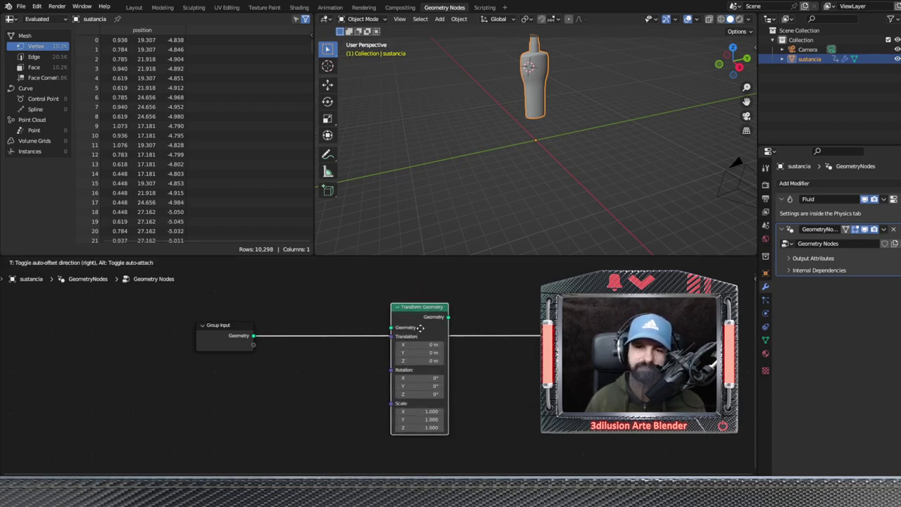
# Drop Transform Geometry onto the Group Input link and set its scale to 0.2 on all axes.
pyautogui.click(420, 332)
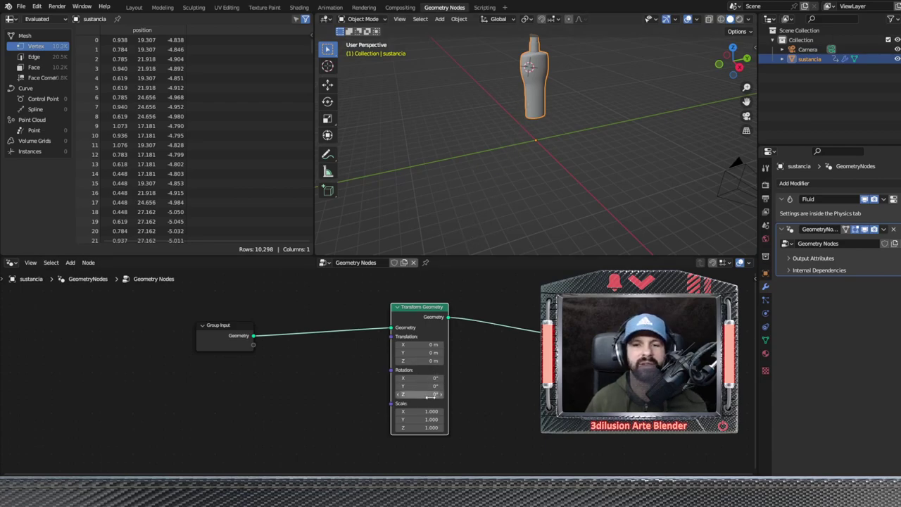
pyautogui.scroll(1, 378, 373)
pyautogui.moveTo(420, 418); pyautogui.dragTo(420, 437)
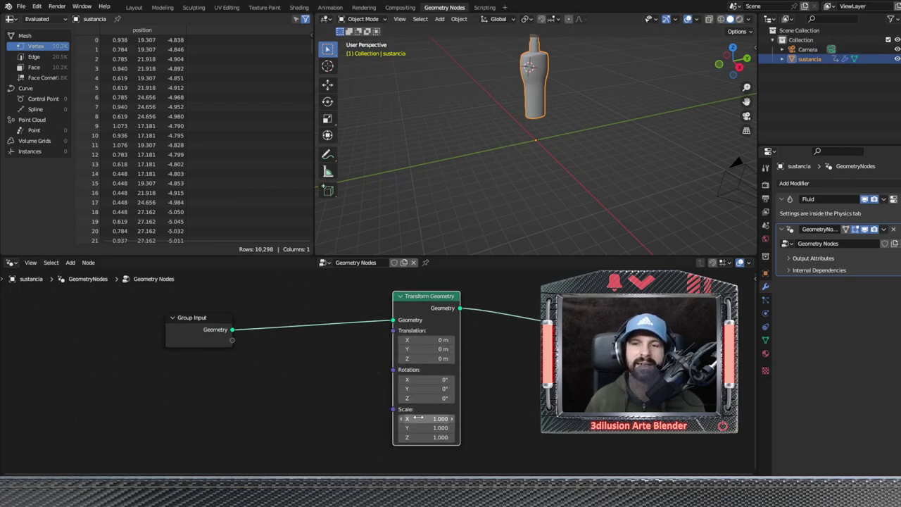
pyautogui.write('0.2')
pyautogui.press('Return')
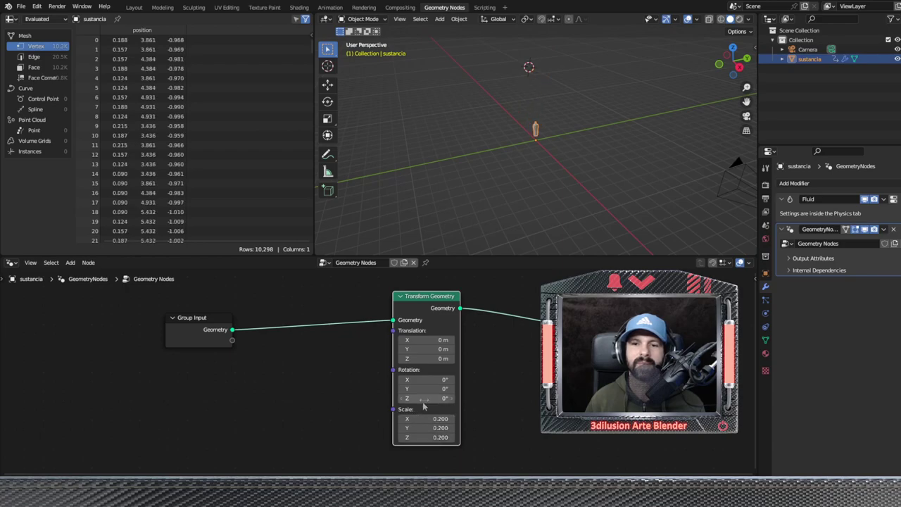
# Tilt the bottle to 24.2° on X, then revert and detach the node.
pyautogui.moveTo(429, 379); pyautogui.dragTo(450, 379)
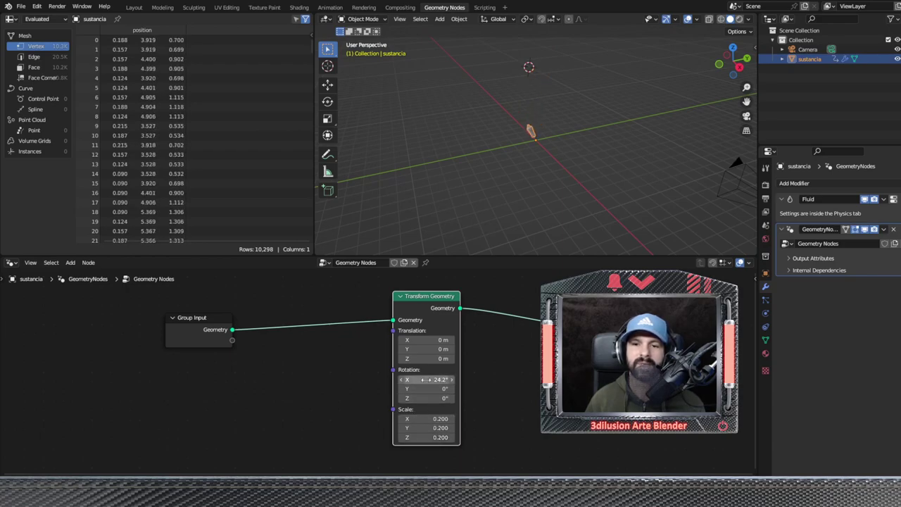
pyautogui.moveTo(422, 340)
pyautogui.mouseDown()
pyautogui.moveTo(422, 358)
pyautogui.moveTo(451, 349)
pyautogui.mouseUp()
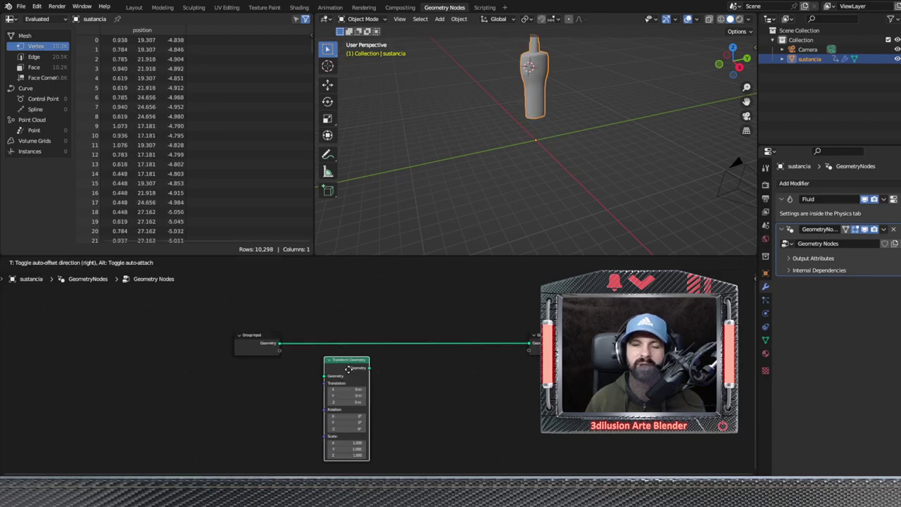
pyautogui.click(347, 368)
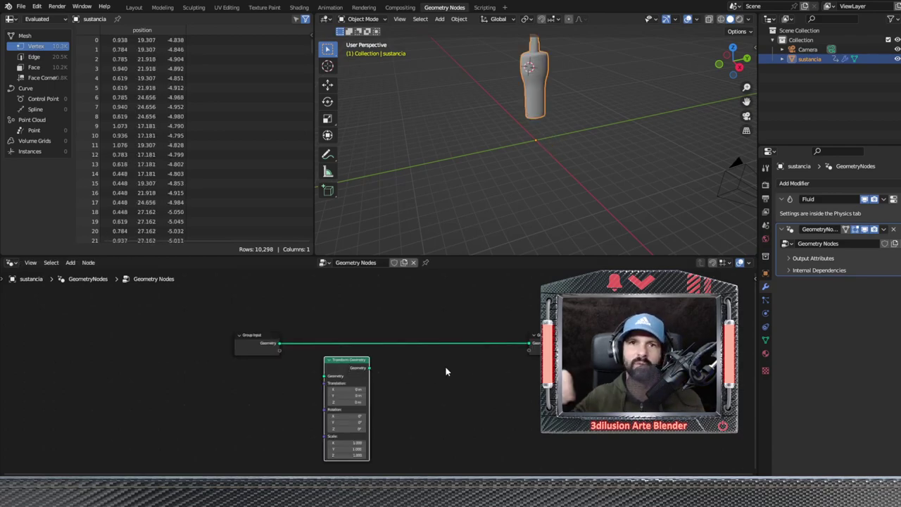
# Add a Join Geometry node via search 'join' onto the Input-to-Output link.
pyautogui.hotkey('shift', 'a')
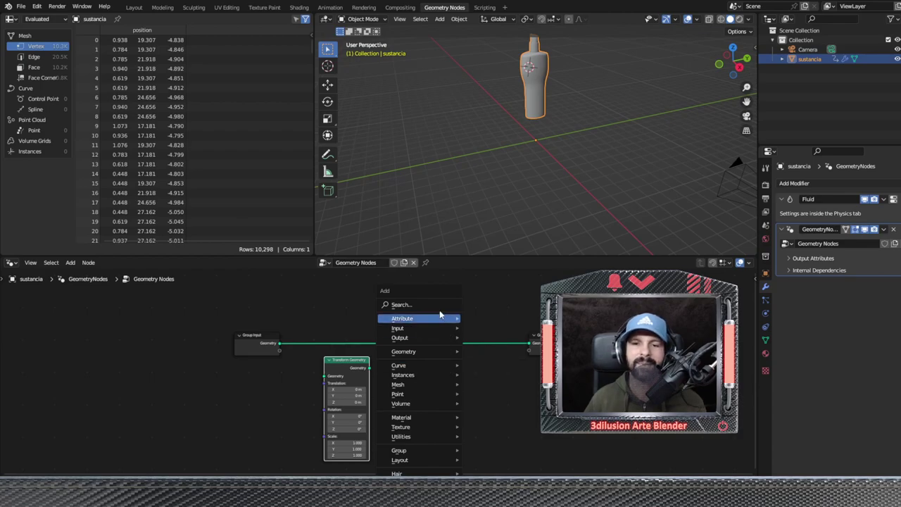
pyautogui.click(437, 316)
pyautogui.write('join')
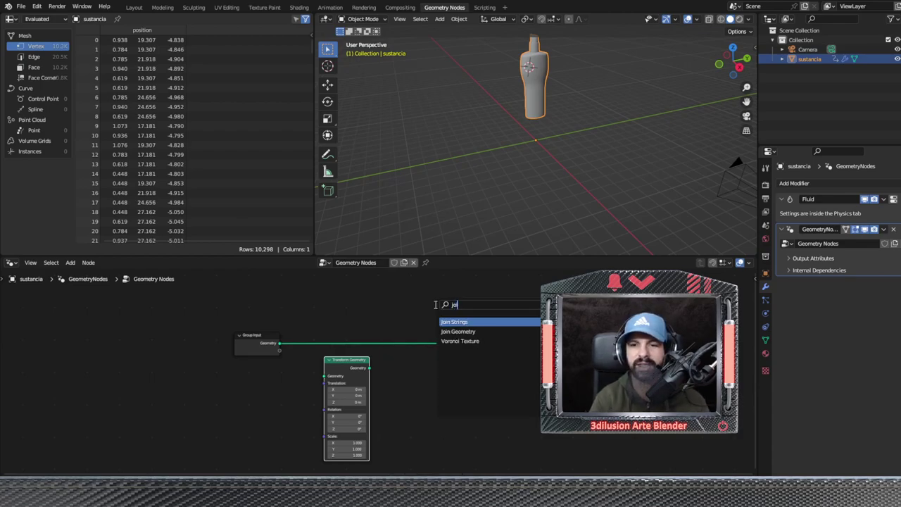
pyautogui.click(450, 330)
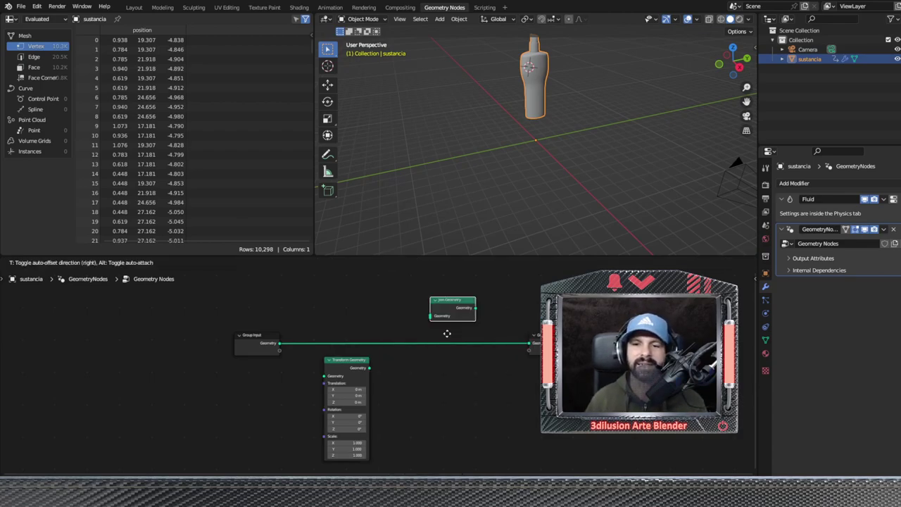
pyautogui.click(474, 370)
# Move Transform Geometry left and feed Group Input geometry into it.
pyautogui.moveTo(354, 369); pyautogui.dragTo(284, 374)
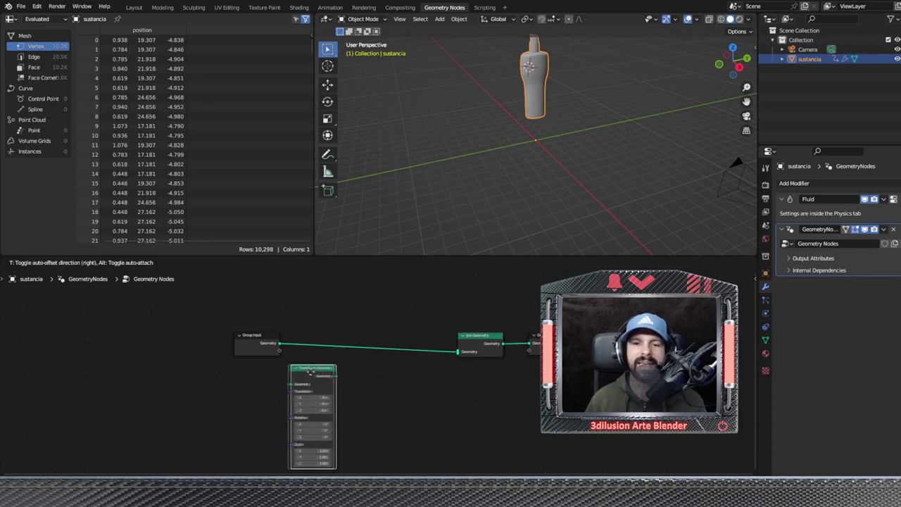
pyautogui.moveTo(299, 376); pyautogui.dragTo(325, 380)
pyautogui.press('Escape')
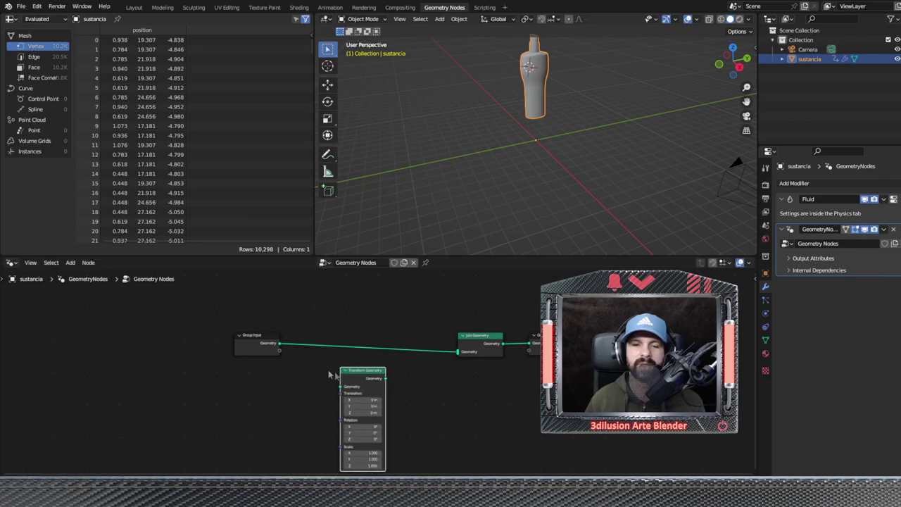
pyautogui.moveTo(280, 345)
pyautogui.mouseDown()
pyautogui.moveTo(343, 387)
pyautogui.moveTo(457, 352)
pyautogui.mouseUp()
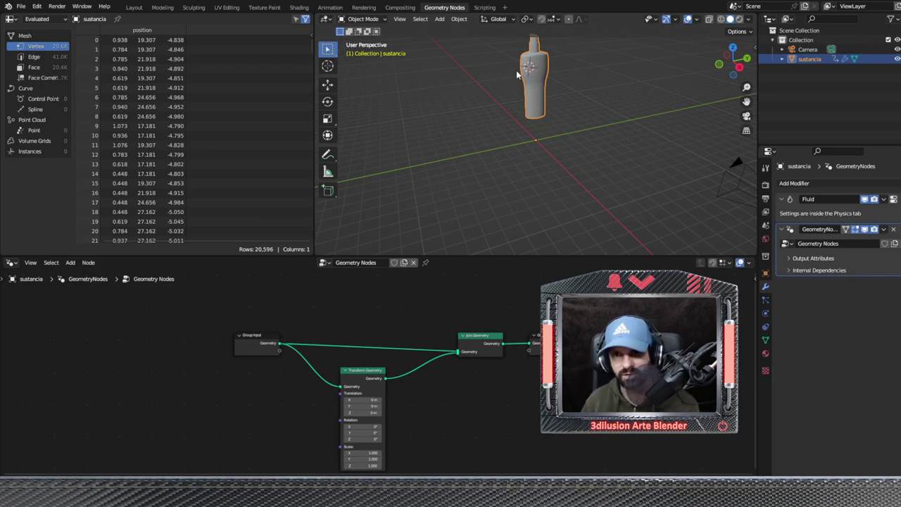
# Slide the copy along Translation Y as a test, then reset Y to 0 m.
pyautogui.moveTo(426, 436); pyautogui.dragTo(468, 378, button='middle')
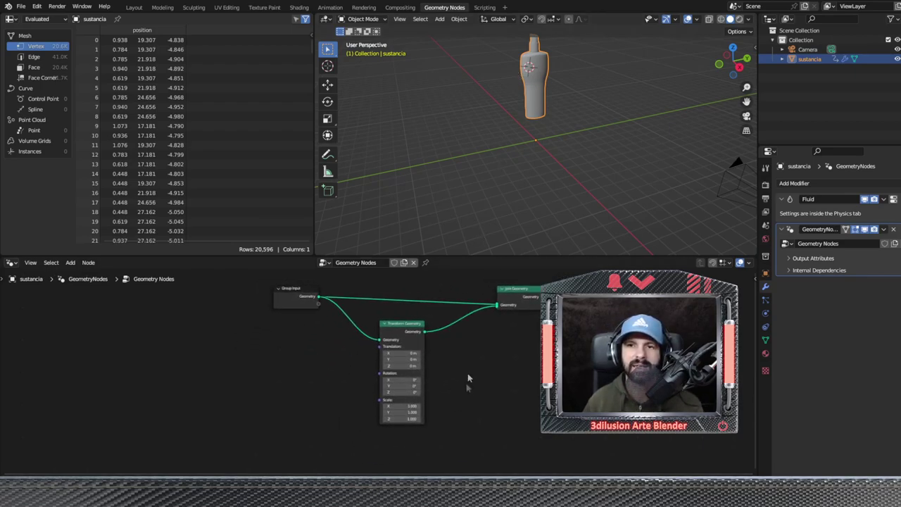
pyautogui.moveTo(510, 132)
pyautogui.mouseDown(button='middle')
pyautogui.moveTo(523, 177)
pyautogui.moveTo(540, 164)
pyautogui.mouseUp(button='middle')
pyautogui.scroll(3, 523, 168)
pyautogui.scroll(-2, 540, 172)
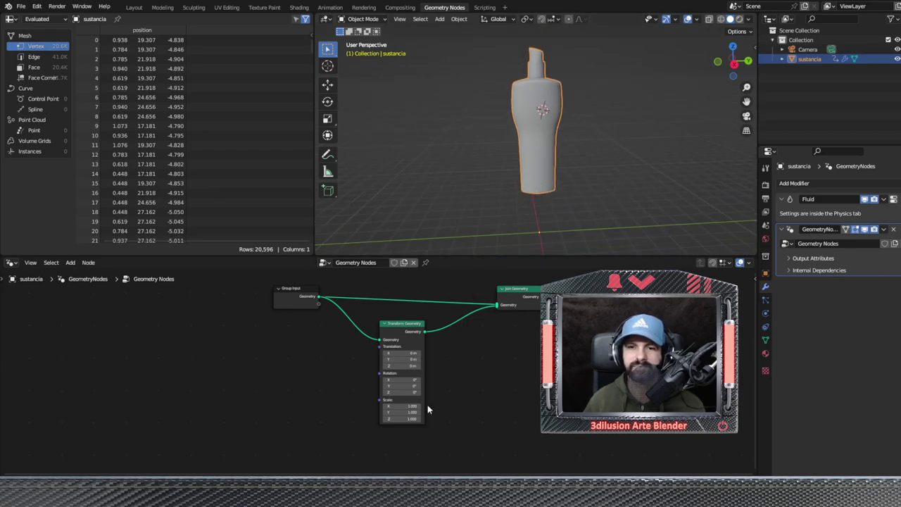
pyautogui.scroll(2, 428, 405)
pyautogui.scroll(1, 427, 403)
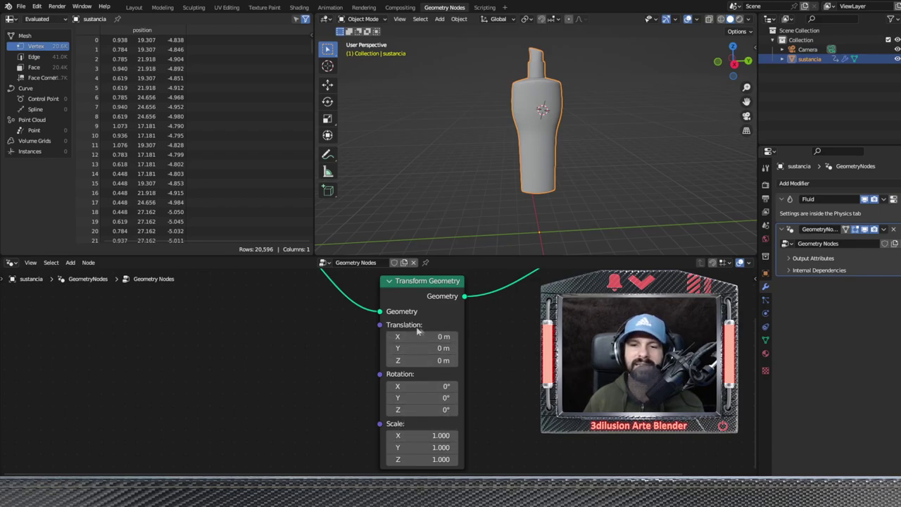
pyautogui.moveTo(419, 347); pyautogui.dragTo(384, 348)
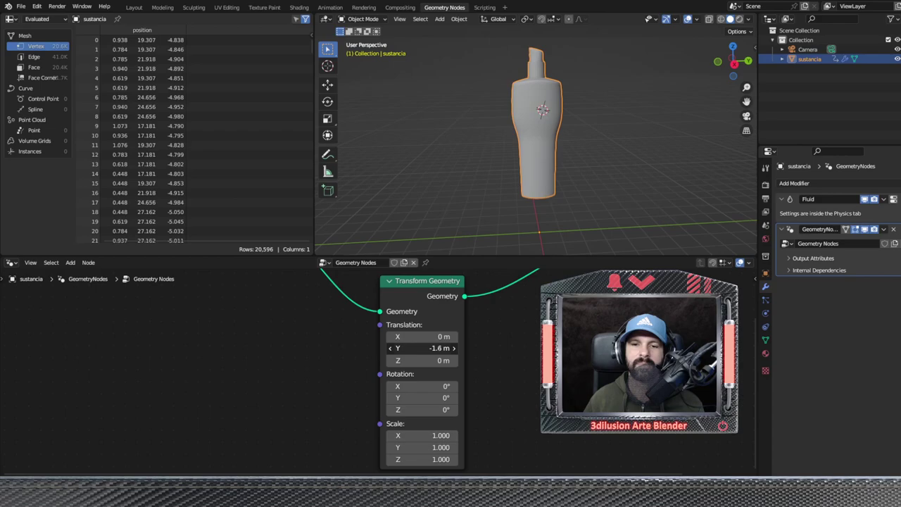
pyautogui.click(421, 348)
pyautogui.write('0')
pyautogui.press('Return')
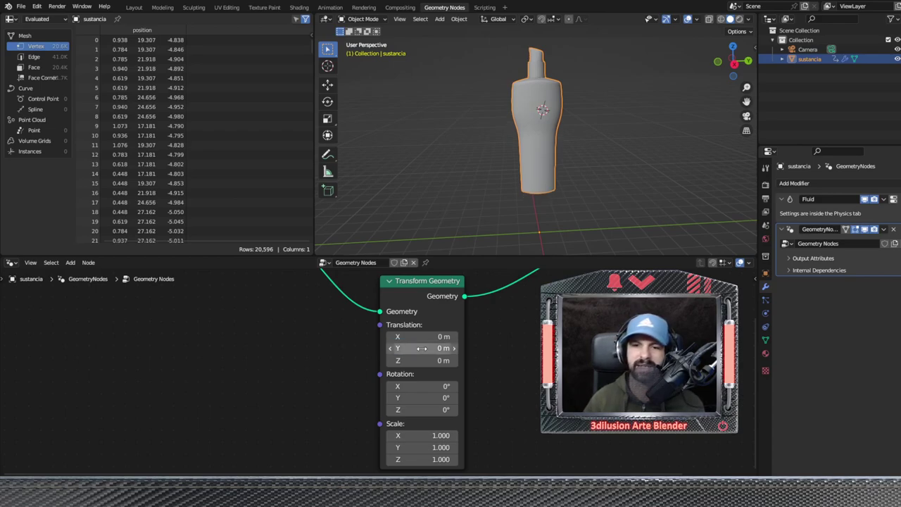
# Reset Translation X to 0 m and lift the copy 37.2 m along Z.
pyautogui.moveTo(421, 337); pyautogui.dragTo(464, 336)
pyautogui.click(420, 336)
pyautogui.write('0')
pyautogui.press('Return')
pyautogui.moveTo(408, 361); pyautogui.dragTo(478, 360)
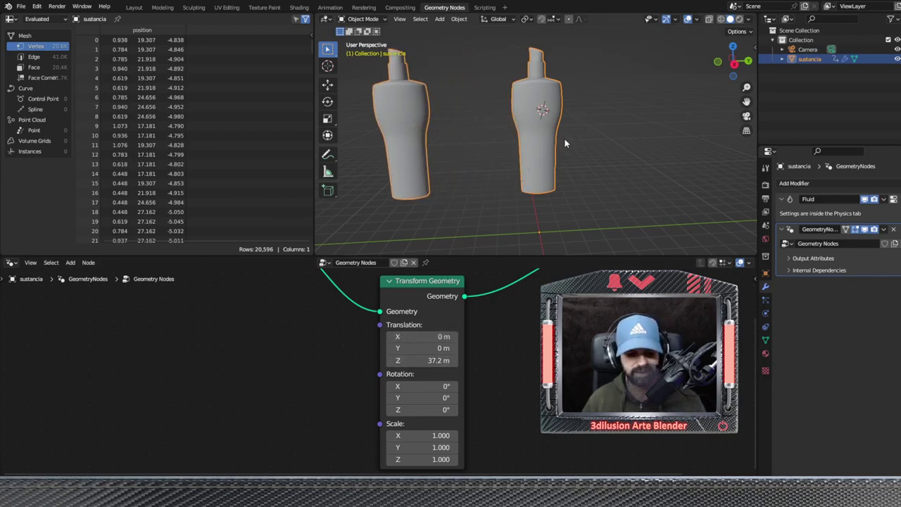
# Apply all of the bottle's transforms, then set Translation Z to 0 and Y to -5.1 m.
pyautogui.hotkey('ctrl', 'a')
pyautogui.click(541, 167)
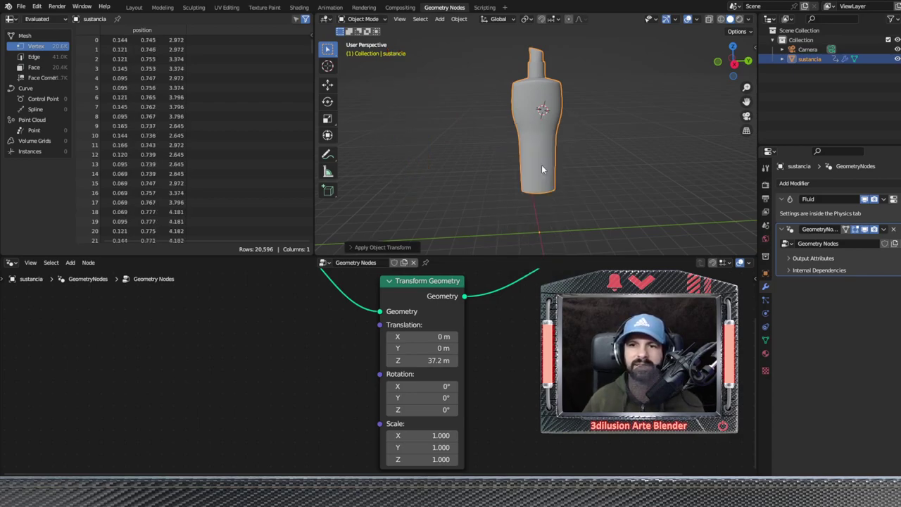
pyautogui.click(420, 360)
pyautogui.write('0')
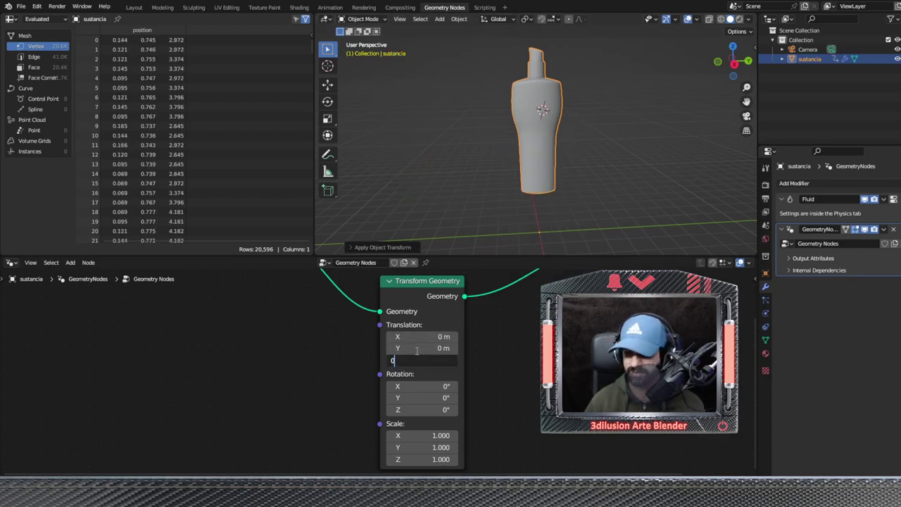
pyautogui.press('Return')
pyautogui.moveTo(415, 350); pyautogui.dragTo(380, 350)
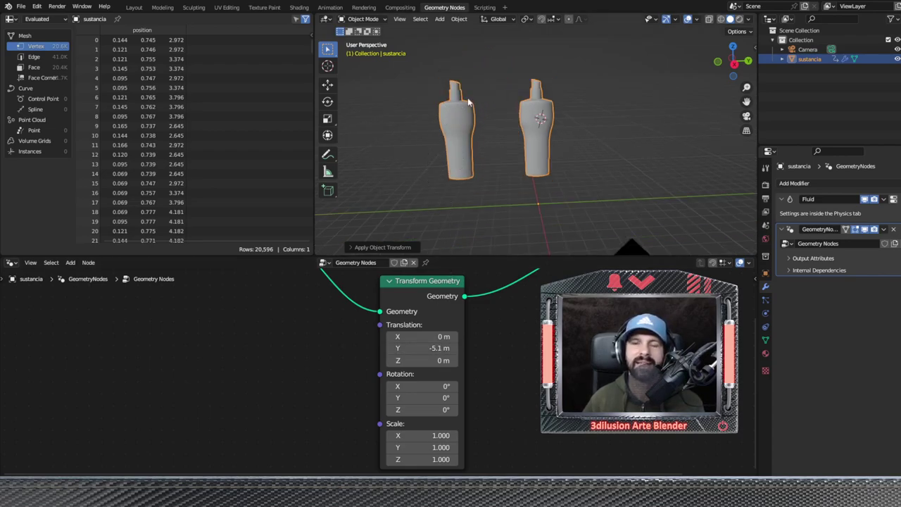
# Test a Rotation Y tilt, reset it to 0°, and frame all nodes.
pyautogui.moveTo(422, 397); pyautogui.dragTo(478, 398)
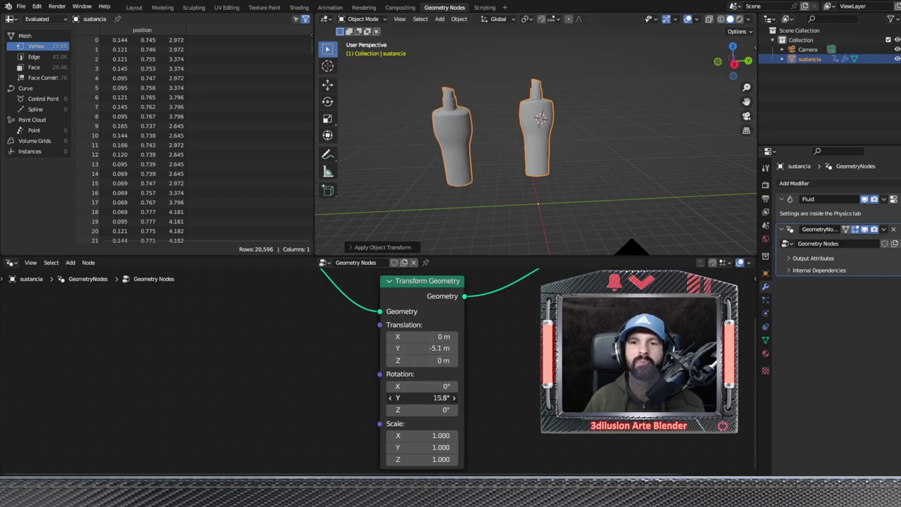
pyautogui.click(422, 397)
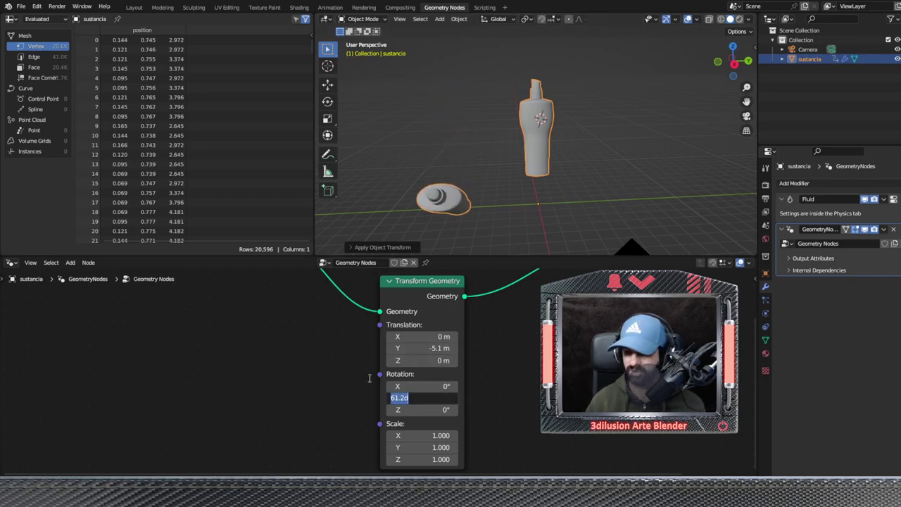
pyautogui.write('0')
pyautogui.press('Return')
pyautogui.press('Home')
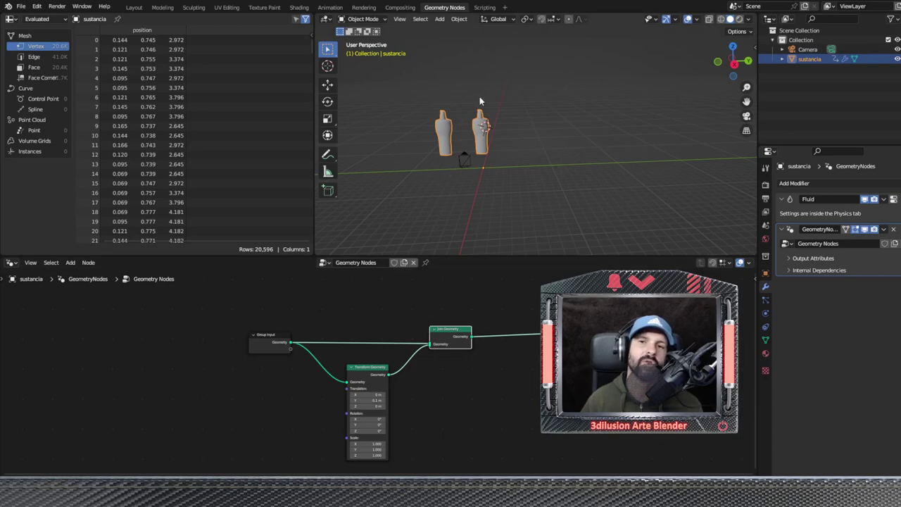
# Duplicate Transform Geometry and wire the copy between Group Input and Join Geometry.
pyautogui.scroll(1, 422, 296)
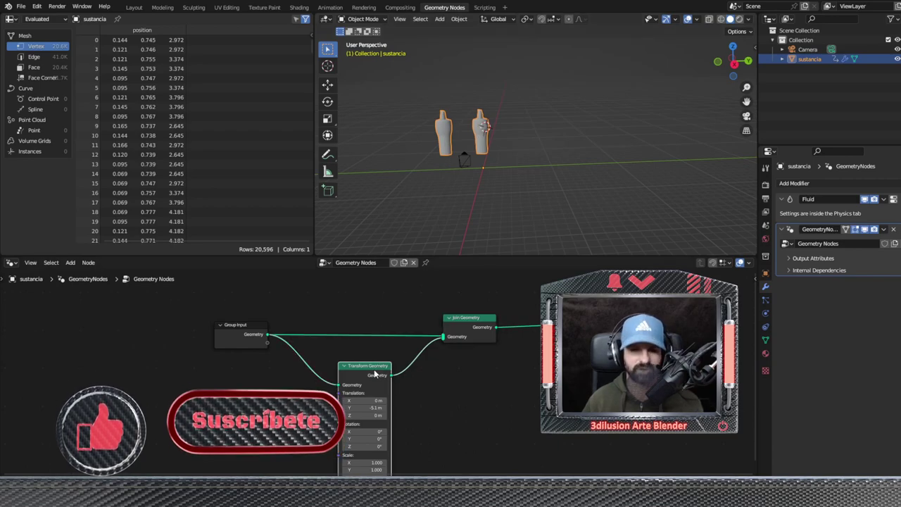
pyautogui.hotkey('shift', 'd')
pyautogui.click(368, 282)
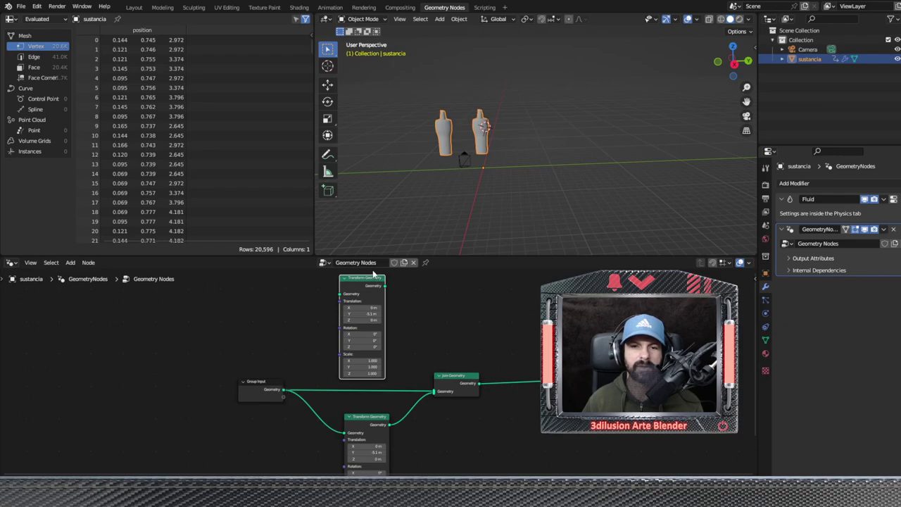
pyautogui.moveTo(366, 284)
pyautogui.mouseDown()
pyautogui.moveTo(376, 312)
pyautogui.moveTo(383, 294)
pyautogui.mouseUp()
# Collapse both Transform Geometry nodes and place them beside each other.
pyautogui.scroll(1, 383, 294)
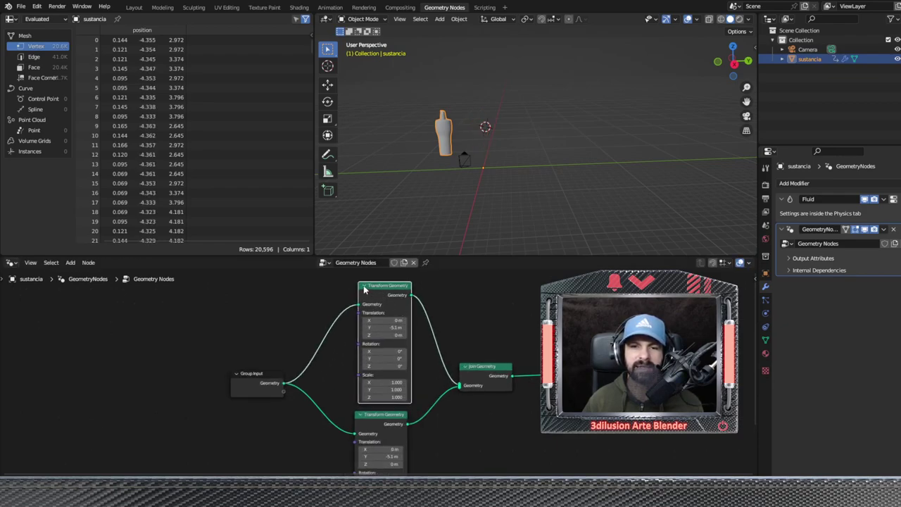
pyautogui.click(363, 286)
pyautogui.click(359, 420)
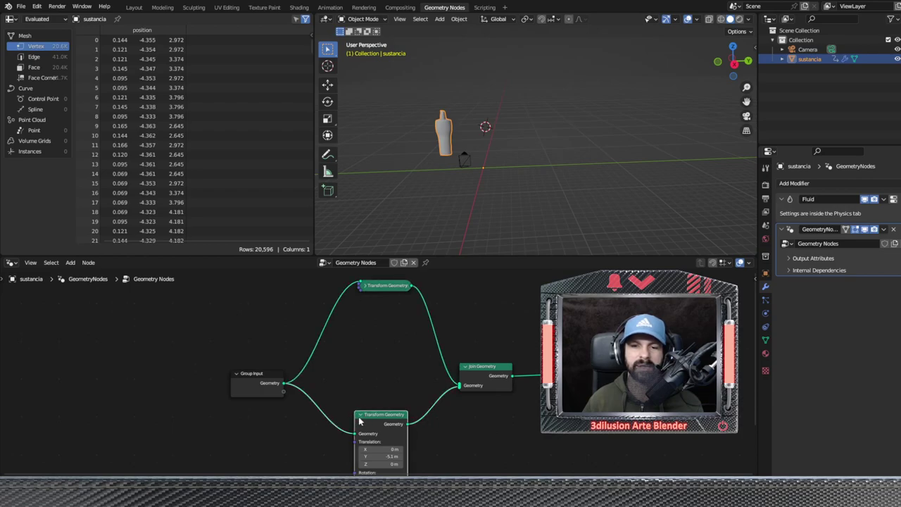
pyautogui.click(360, 416)
pyautogui.moveTo(442, 425); pyautogui.dragTo(445, 405, button='middle')
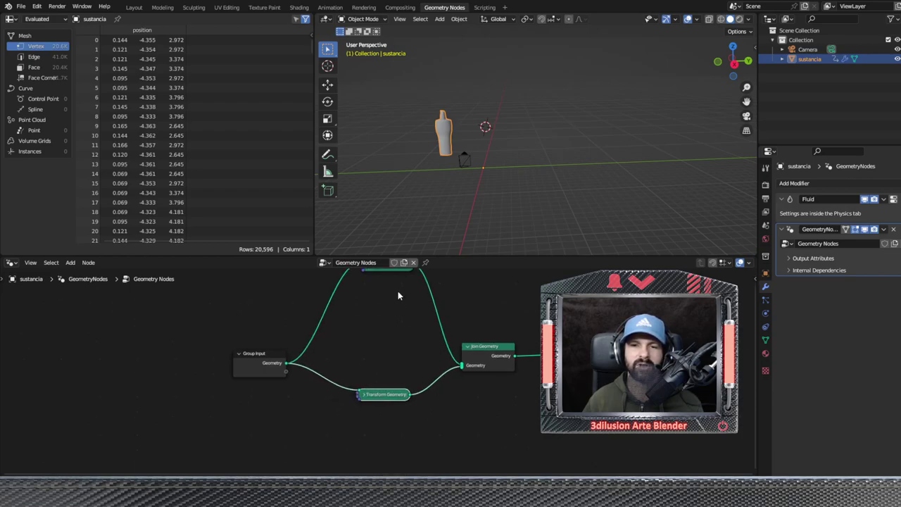
pyautogui.moveTo(396, 273); pyautogui.dragTo(396, 371)
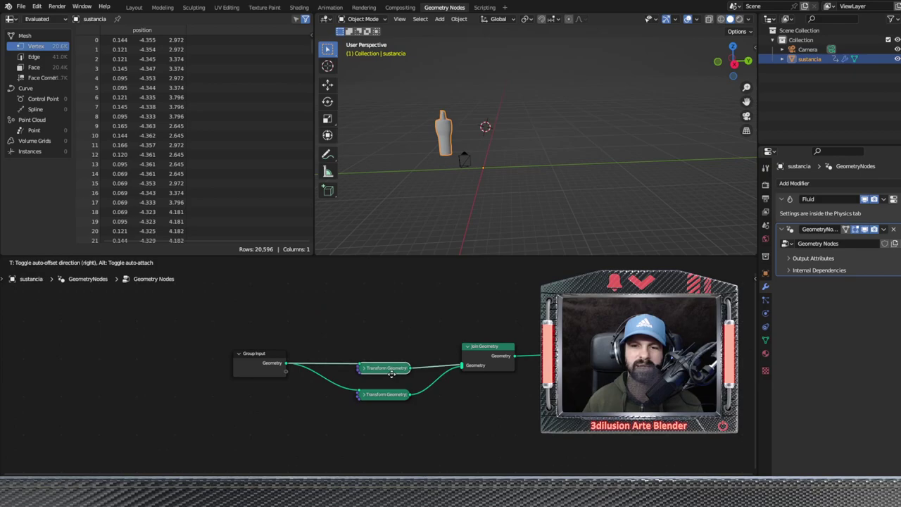
pyautogui.scroll(1, 448, 380)
pyautogui.scroll(1, 448, 377)
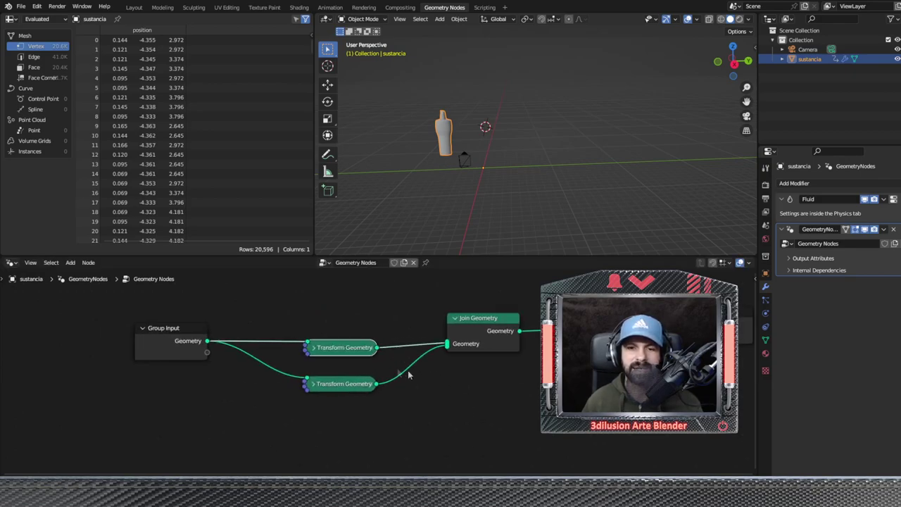
# Expand one Transform Geometry node and set its Translation Y to 0 m.
pyautogui.click(318, 349)
pyautogui.click(344, 404)
pyautogui.write('0')
pyautogui.press('Return')
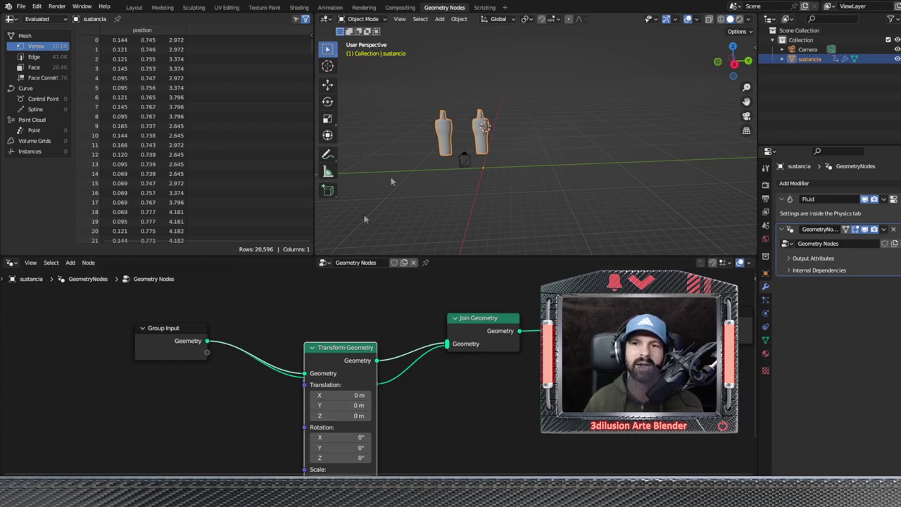
# Collapse the node, make room around Join Geometry, and duplicate another Transform Geometry below.
pyautogui.click(311, 348)
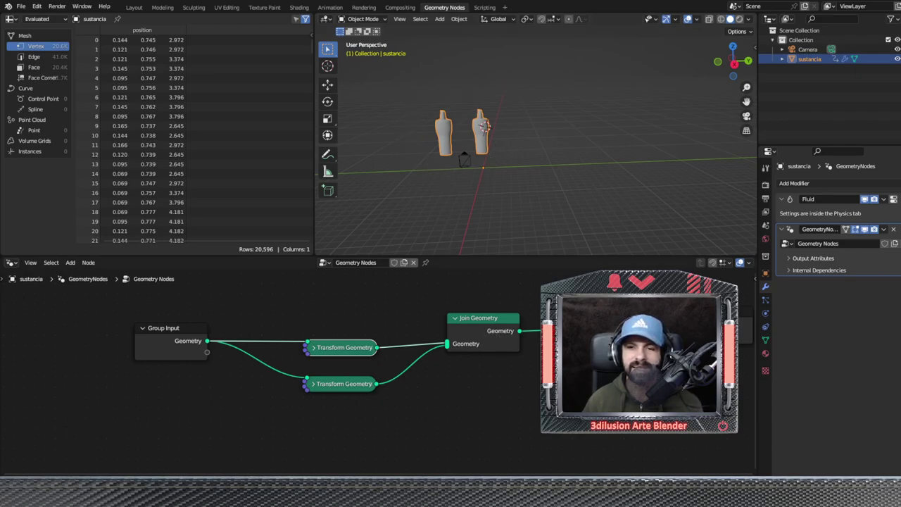
pyautogui.moveTo(573, 363); pyautogui.dragTo(518, 366, button='middle')
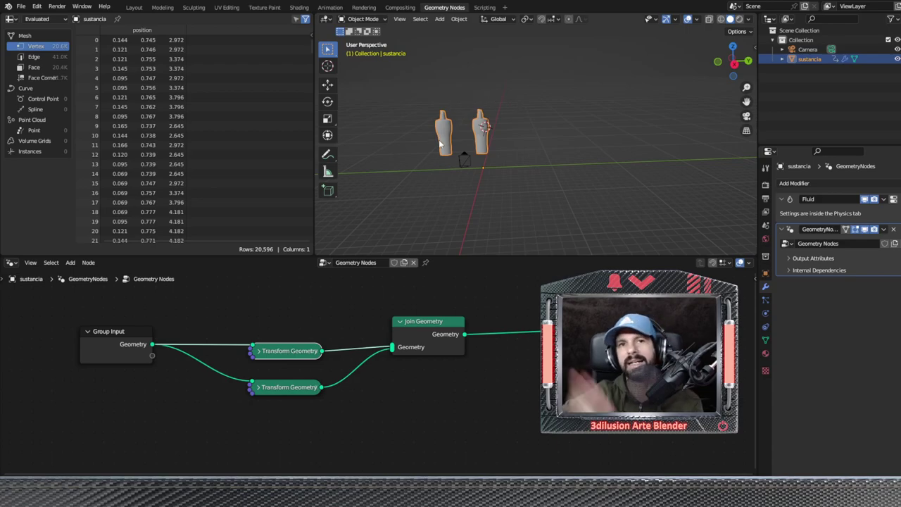
pyautogui.moveTo(448, 324)
pyautogui.mouseDown()
pyautogui.moveTo(567, 325)
pyautogui.moveTo(533, 331)
pyautogui.mouseUp()
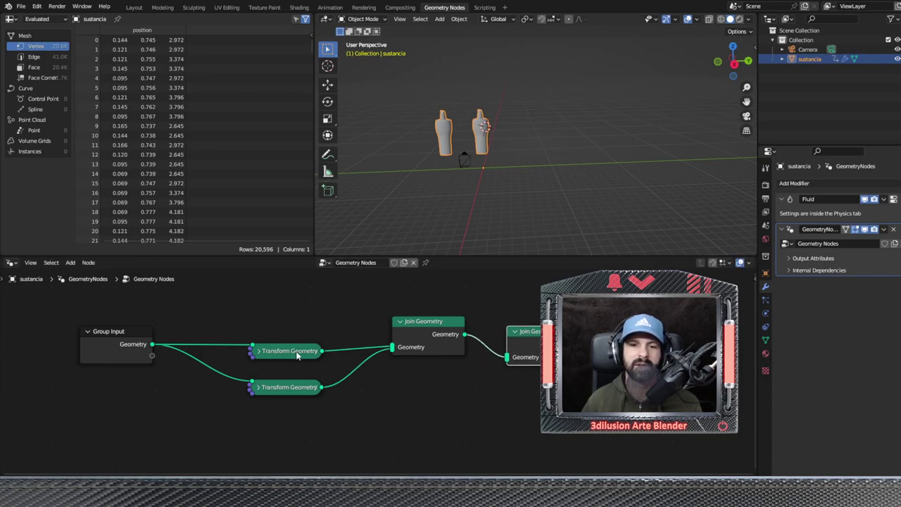
pyautogui.hotkey('shift', 'd')
pyautogui.click(454, 422)
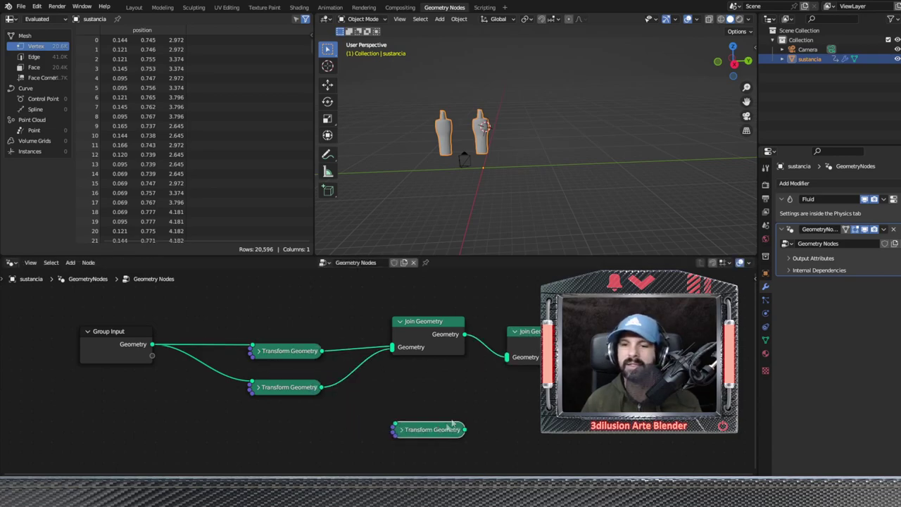
pyautogui.moveTo(527, 416); pyautogui.dragTo(494, 385, button='middle')
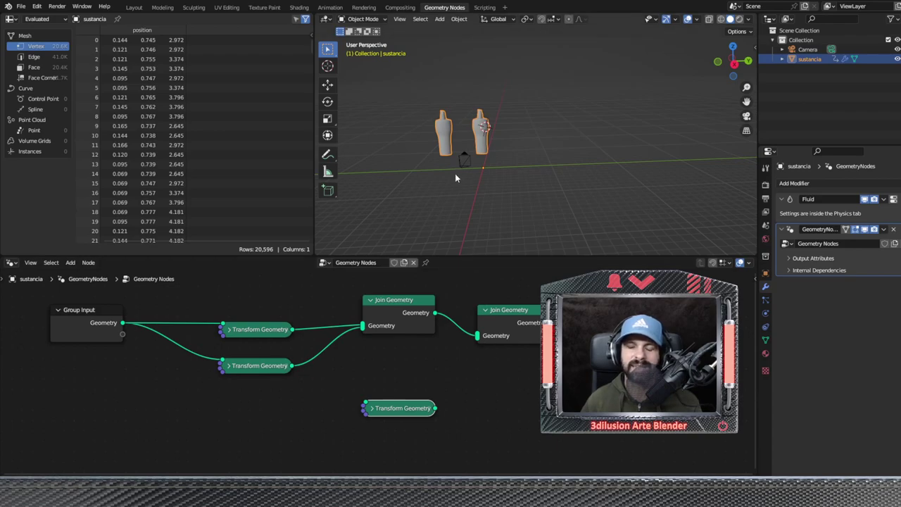
pyautogui.moveTo(501, 320); pyautogui.dragTo(510, 320)
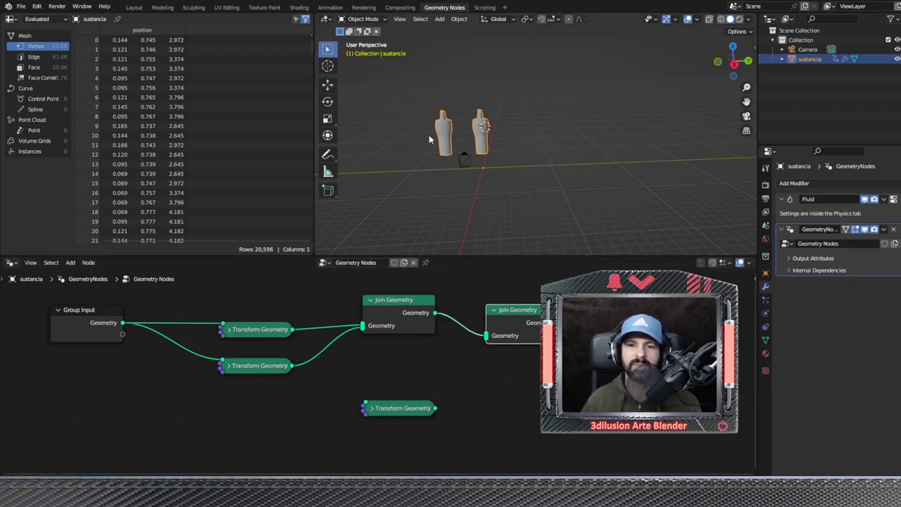
# Insert the new Transform Geometry between the Join Geometry nodes with Translation Z -1.7 m.
pyautogui.press('g')
pyautogui.click(488, 340)
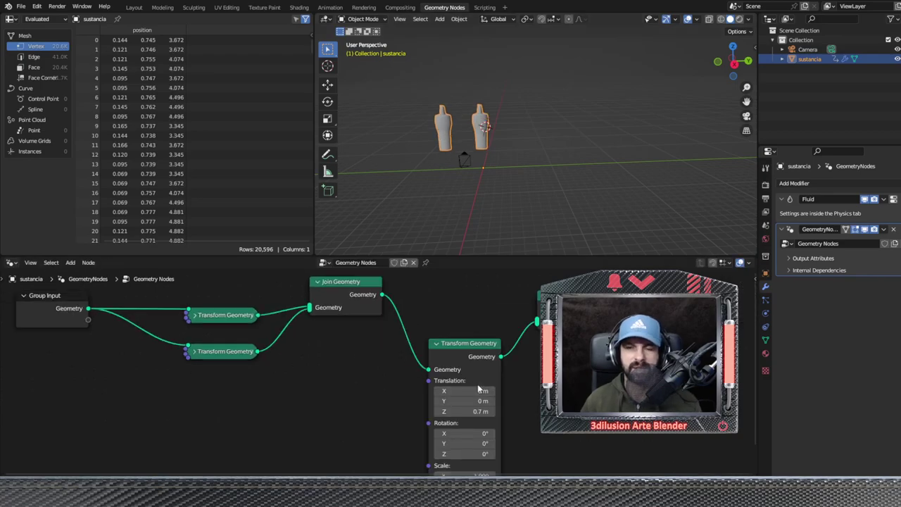
pyautogui.scroll(2, 477, 390)
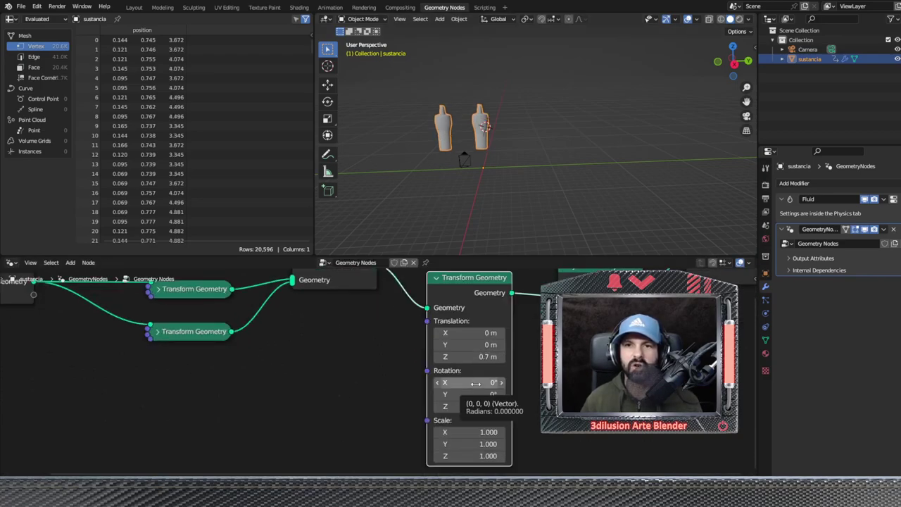
pyautogui.scroll(-1, 412, 391)
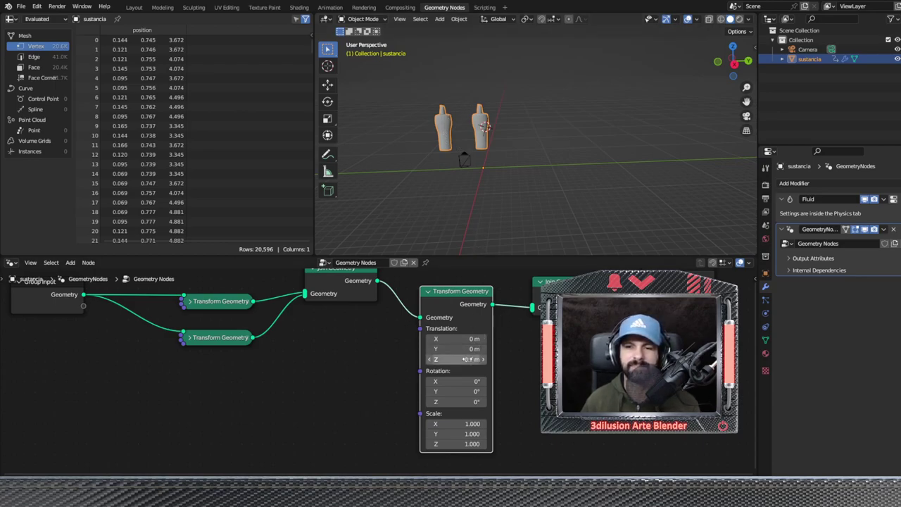
pyautogui.moveTo(465, 359); pyautogui.dragTo(485, 359)
pyautogui.moveTo(457, 359); pyautogui.dragTo(486, 359)
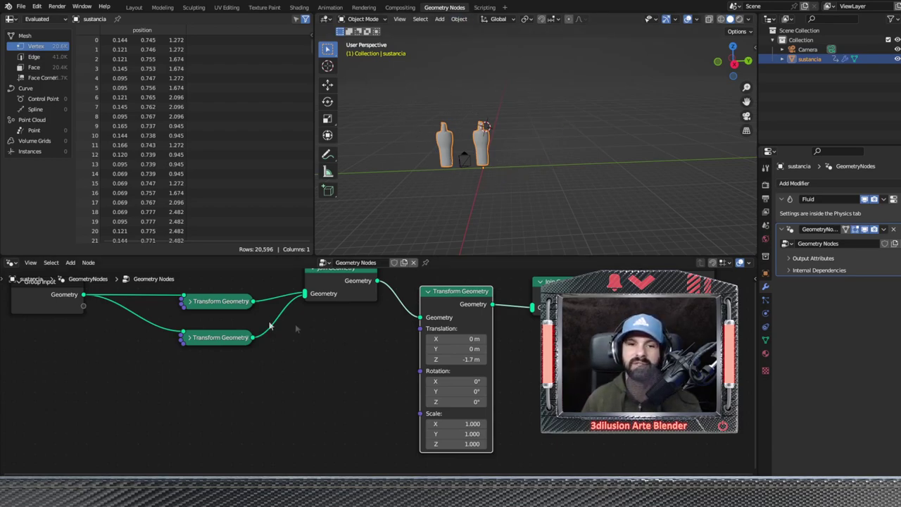
# Select the three Transform Geometry nodes in turn and drag a link from Join Geometry's output.
pyautogui.click(220, 304)
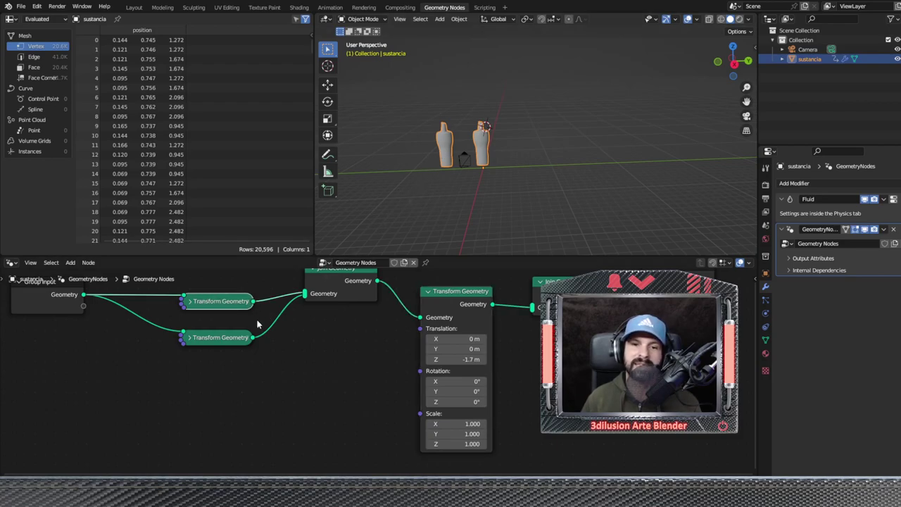
pyautogui.click(217, 339)
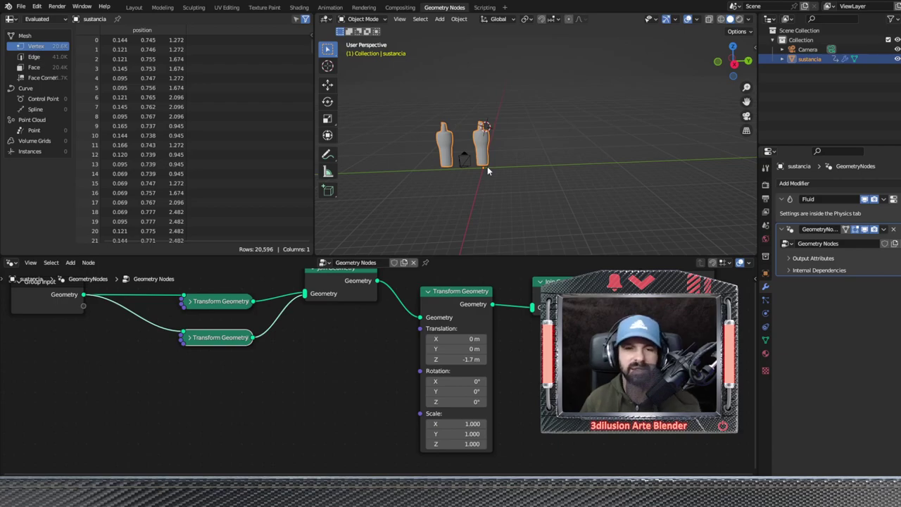
pyautogui.click(463, 295)
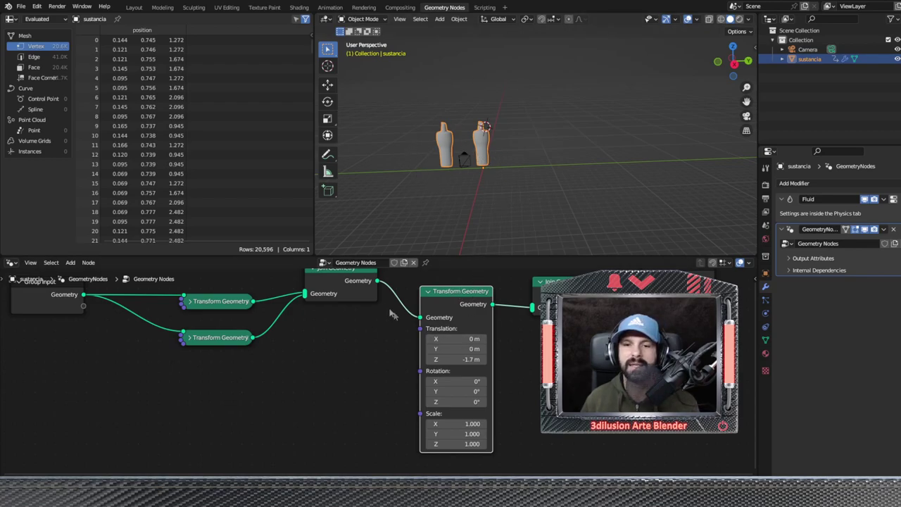
pyautogui.moveTo(378, 280); pyautogui.dragTo(489, 291)
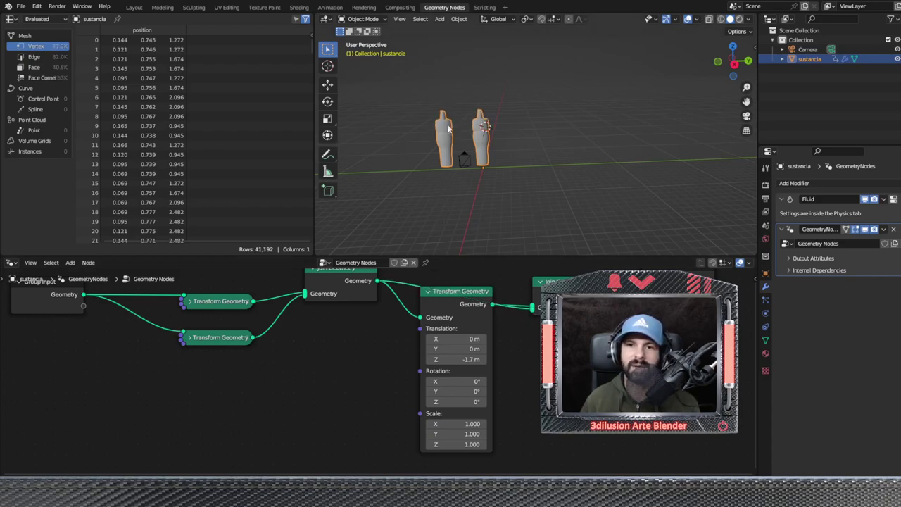
# Shift the joined copies along Z and make room after Join Geometry.
pyautogui.moveTo(456, 359)
pyautogui.mouseDown()
pyautogui.moveTo(486, 358)
pyautogui.moveTo(422, 359)
pyautogui.mouseUp()
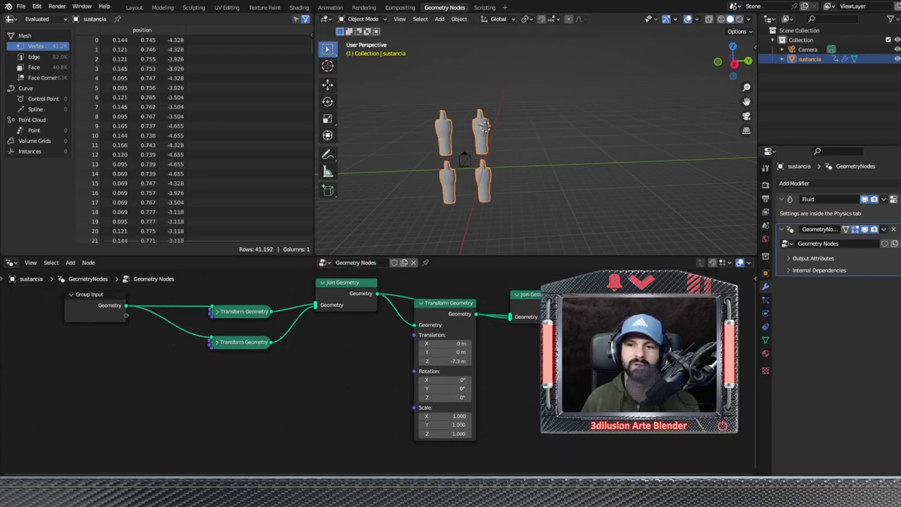
pyautogui.scroll(-2, 507, 317)
pyautogui.scroll(-2, 521, 310)
pyautogui.moveTo(496, 310); pyautogui.dragTo(591, 310)
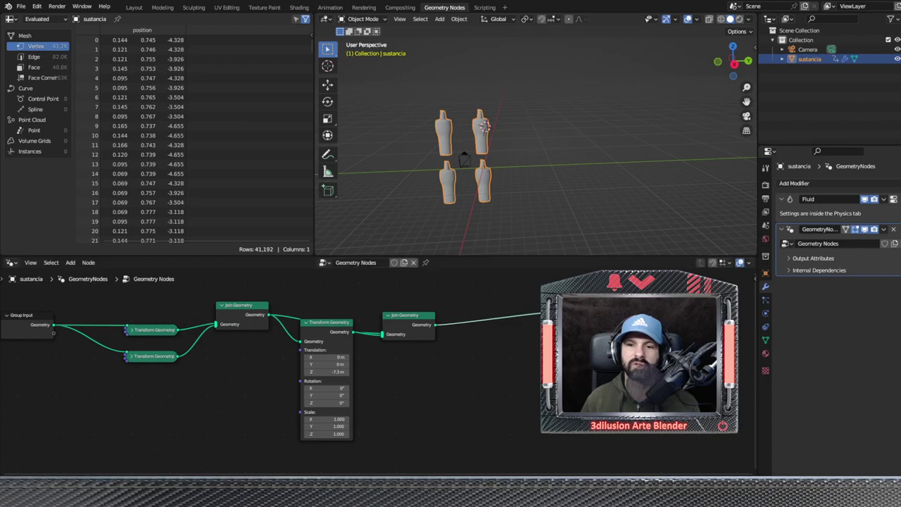
pyautogui.moveTo(412, 325); pyautogui.dragTo(412, 314)
# Duplicate Transform Geometry after Join Geometry and adjust its X value.
pyautogui.click(331, 330)
pyautogui.hotkey('shift', 'd')
pyautogui.click(492, 304)
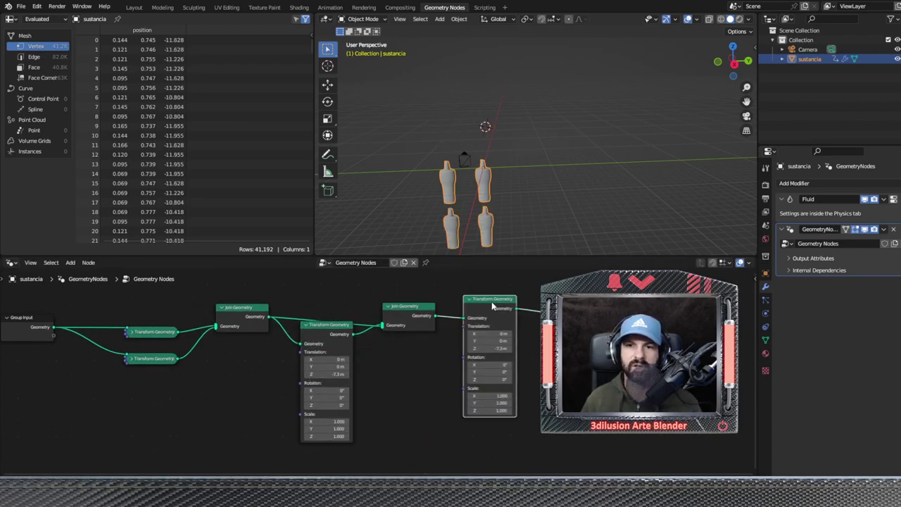
pyautogui.keyDown('shift'); pyautogui.scroll(-2, 528, 388); pyautogui.keyUp('shift')
pyautogui.moveTo(496, 352); pyautogui.dragTo(450, 351)
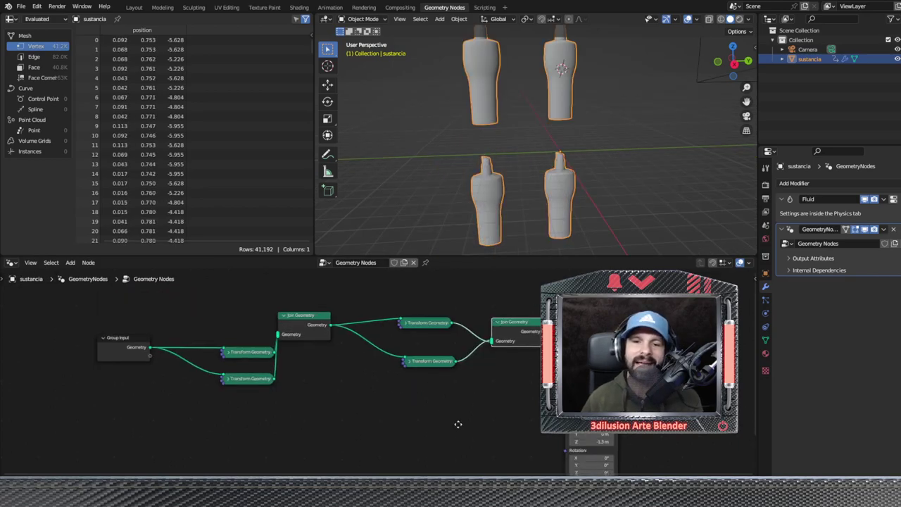
pyautogui.moveTo(457, 423); pyautogui.dragTo(426, 412, button='middle')
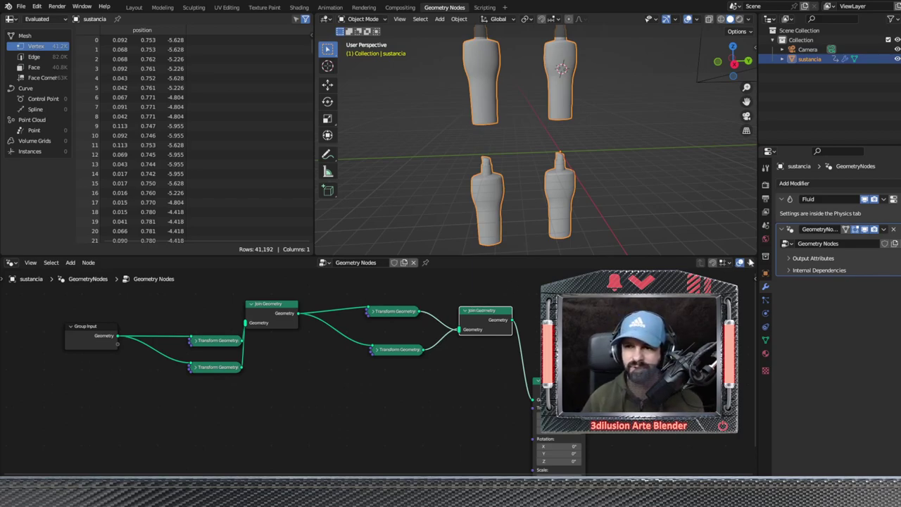
pyautogui.click(749, 263)
# Show execution timings above each node.
pyautogui.click(739, 317)
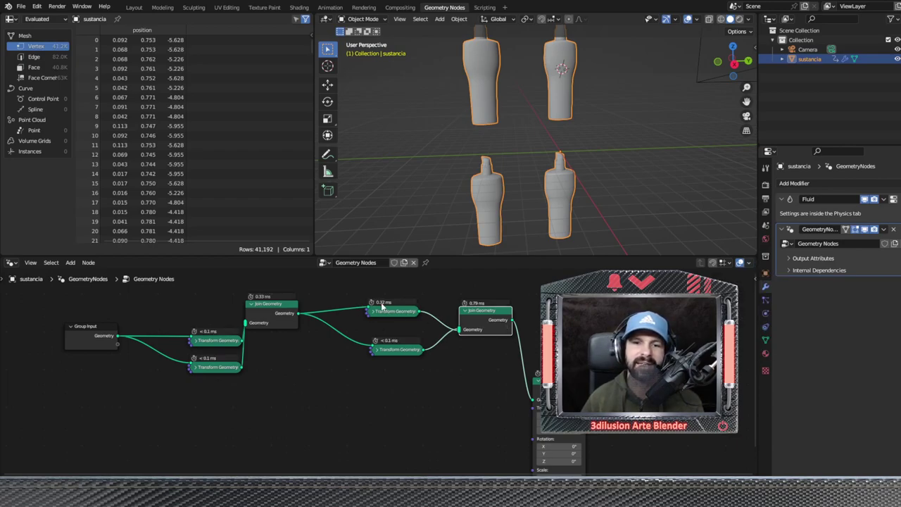
pyautogui.scroll(2, 391, 321)
pyautogui.scroll(1, 422, 334)
# Disconnect Join Geometry from the last transform and open the node properties sidebar.
pyautogui.moveTo(451, 346); pyautogui.dragTo(351, 377, button='middle')
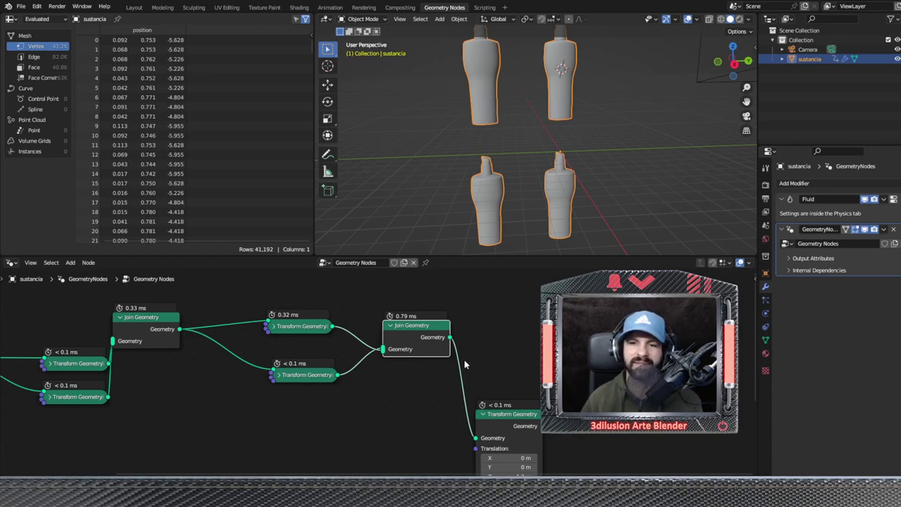
pyautogui.moveTo(476, 439); pyautogui.dragTo(455, 420)
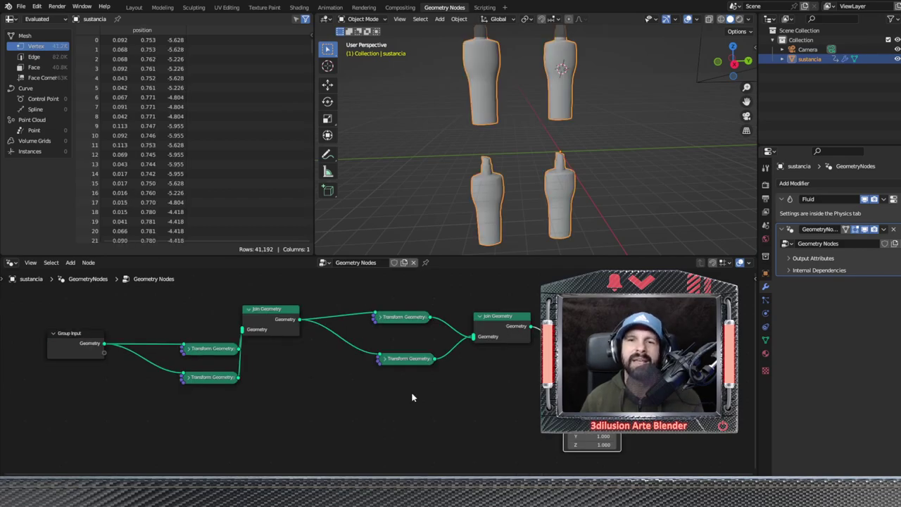
pyautogui.click(754, 280)
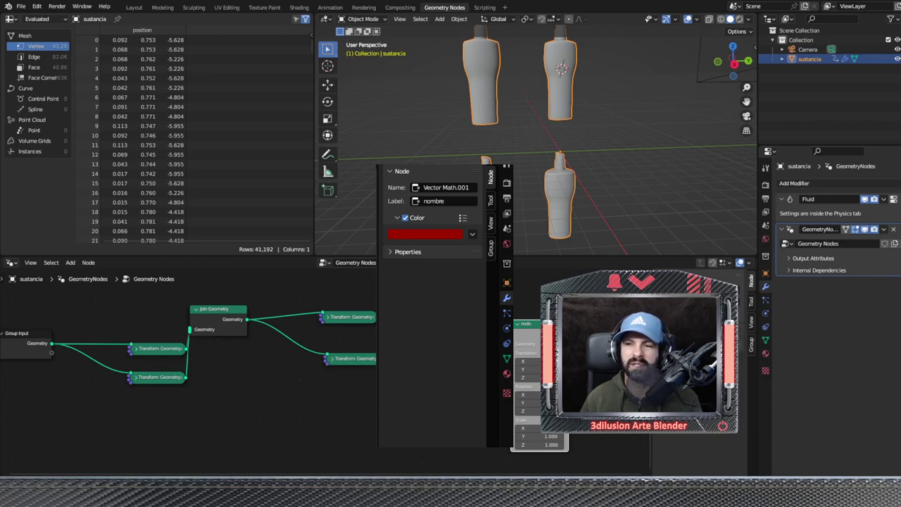
# Give the 'nodo' node a blue custom colour and hide the sidebar.
pyautogui.click(740, 298)
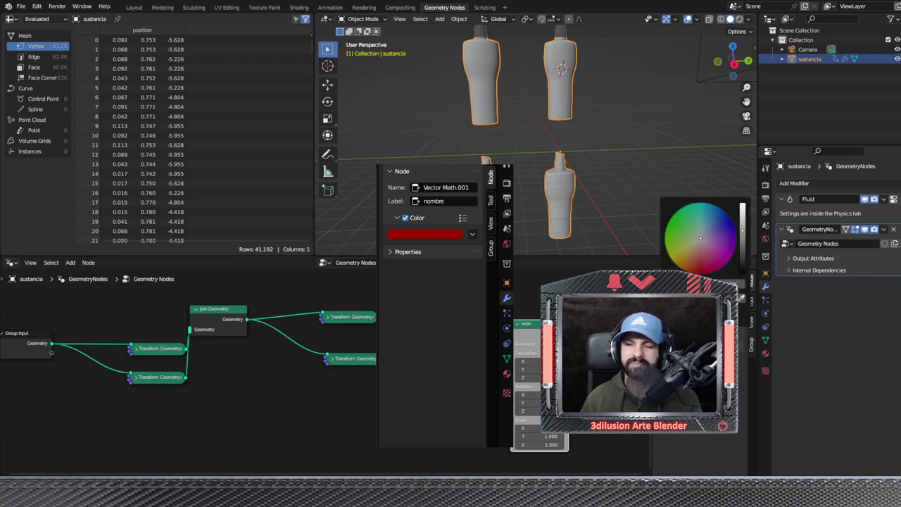
pyautogui.click(740, 298)
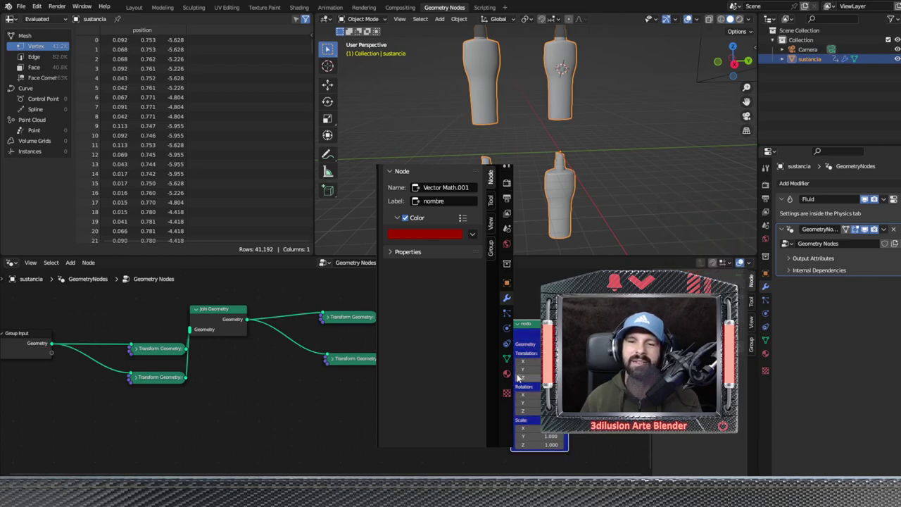
pyautogui.scroll(-1, 352, 380)
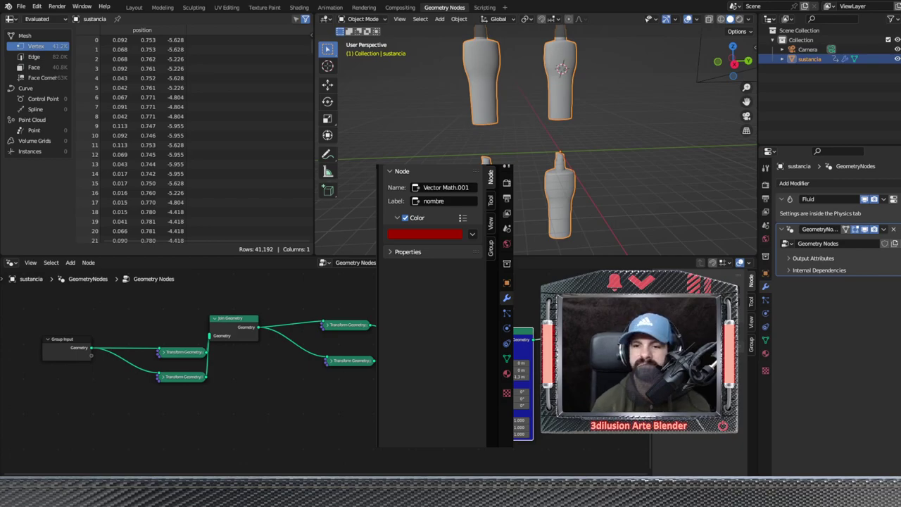
pyautogui.press('n')
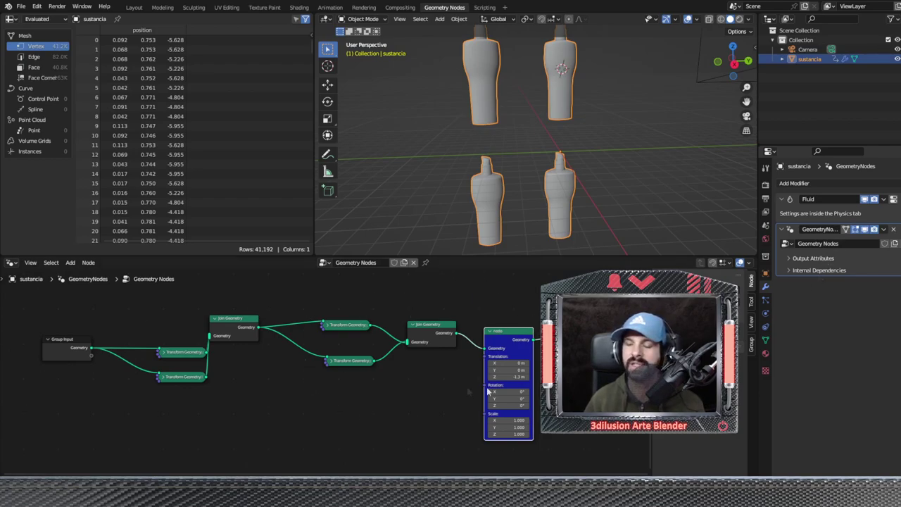
pyautogui.click(789, 258)
# Toggle the modifier's internal dependencies and output attributes sections to inspect them.
pyautogui.click(790, 259)
pyautogui.click(790, 271)
pyautogui.click(790, 258)
pyautogui.click(790, 258)
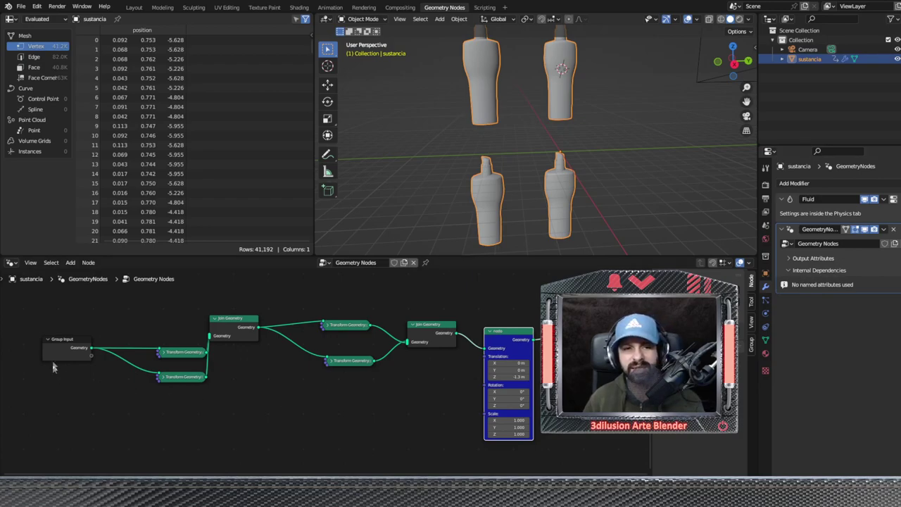
# Rotate the nodo figures around Z and move the object along global Y.
pyautogui.scroll(2, 493, 380)
pyautogui.moveTo(480, 394)
pyautogui.mouseDown()
pyautogui.moveTo(492, 394)
pyautogui.moveTo(436, 393)
pyautogui.mouseUp()
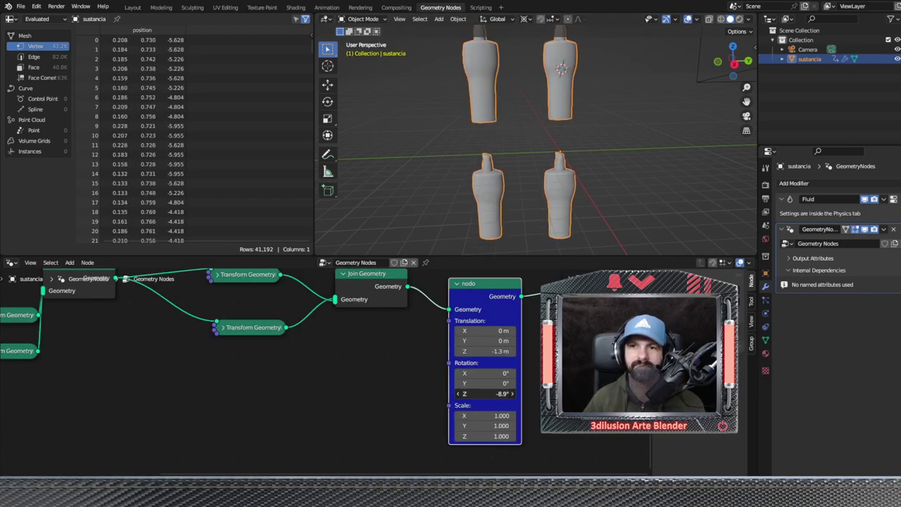
pyautogui.click(744, 33)
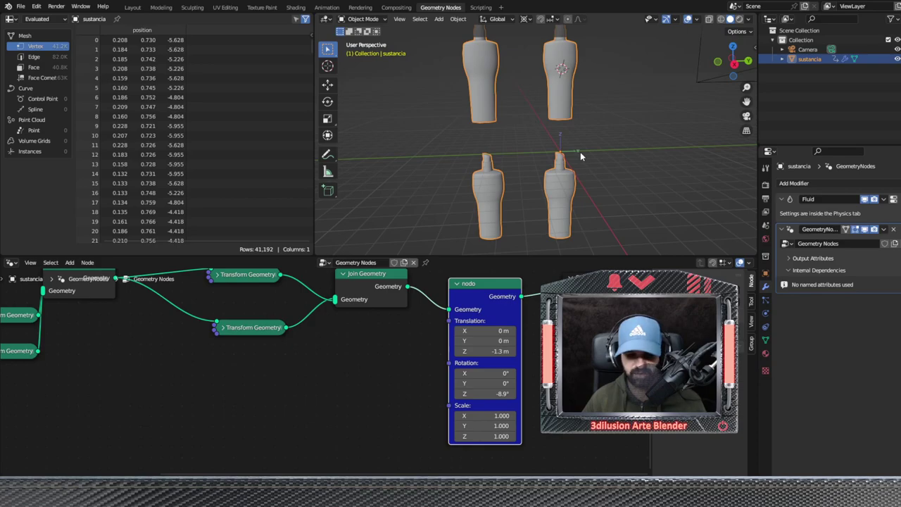
pyautogui.press('g')
pyautogui.press('y')
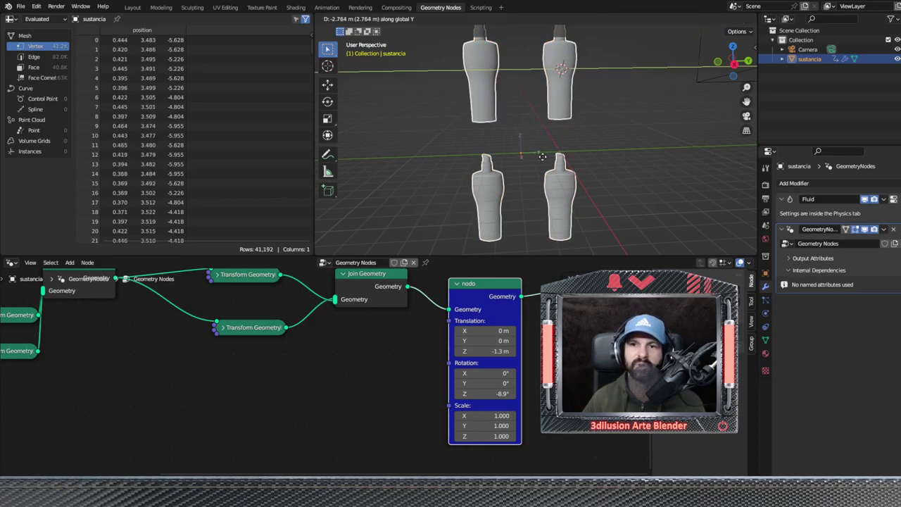
pyautogui.click(546, 161)
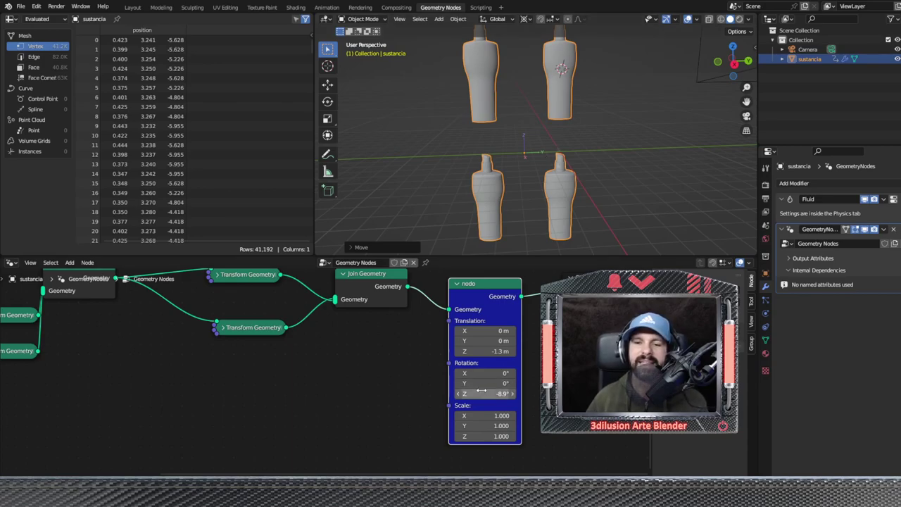
# Finish the Z rotation at -47.3° and lower the Z translation to -2.1 m.
pyautogui.moveTo(479, 394)
pyautogui.mouseDown()
pyautogui.moveTo(436, 394)
pyautogui.moveTo(465, 394)
pyautogui.mouseUp()
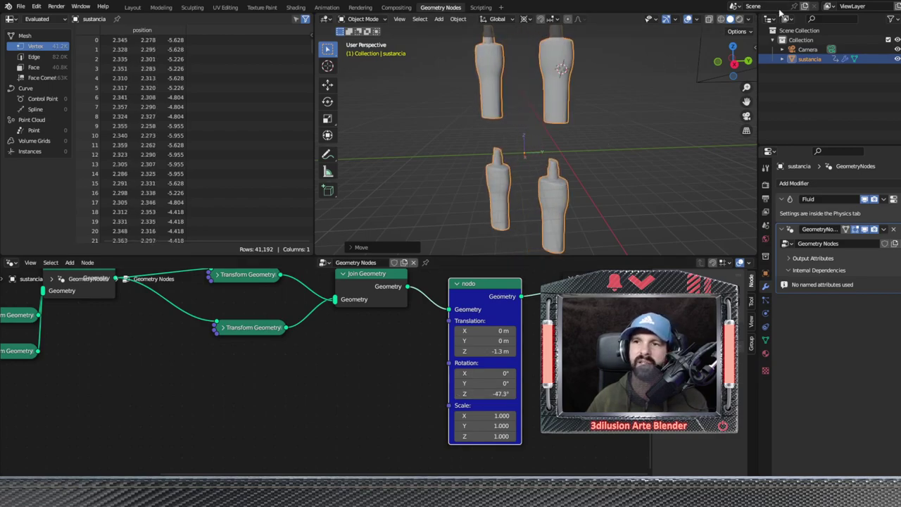
pyautogui.click(750, 32)
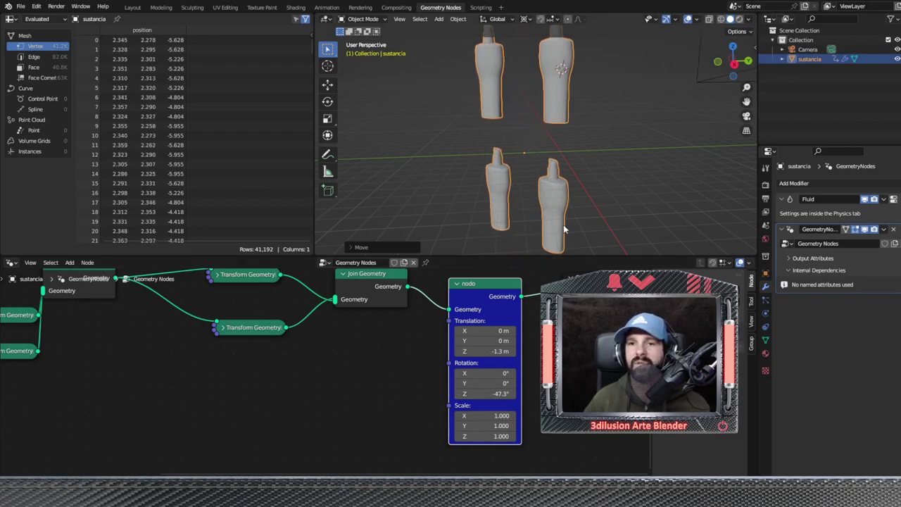
pyautogui.moveTo(492, 350)
pyautogui.mouseDown()
pyautogui.moveTo(513, 350)
pyautogui.moveTo(498, 350)
pyautogui.mouseUp()
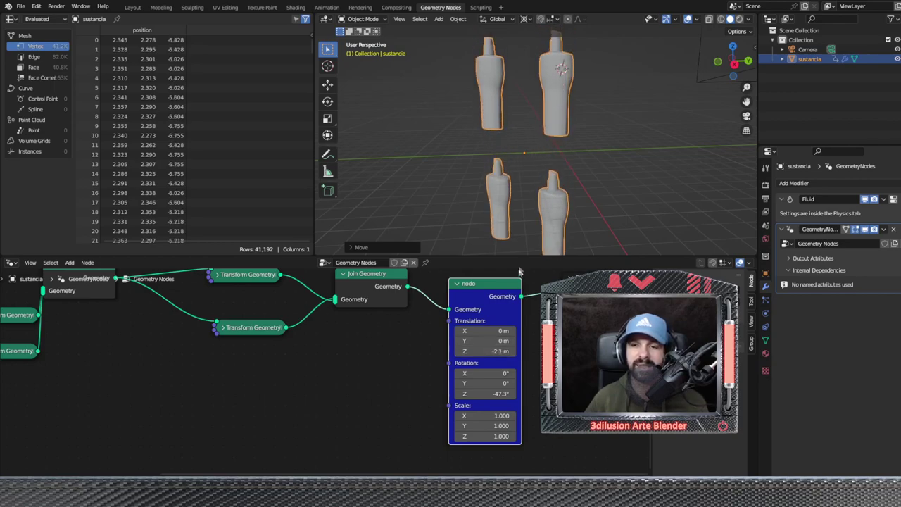
pyautogui.moveTo(311, 422); pyautogui.dragTo(488, 401, button='middle')
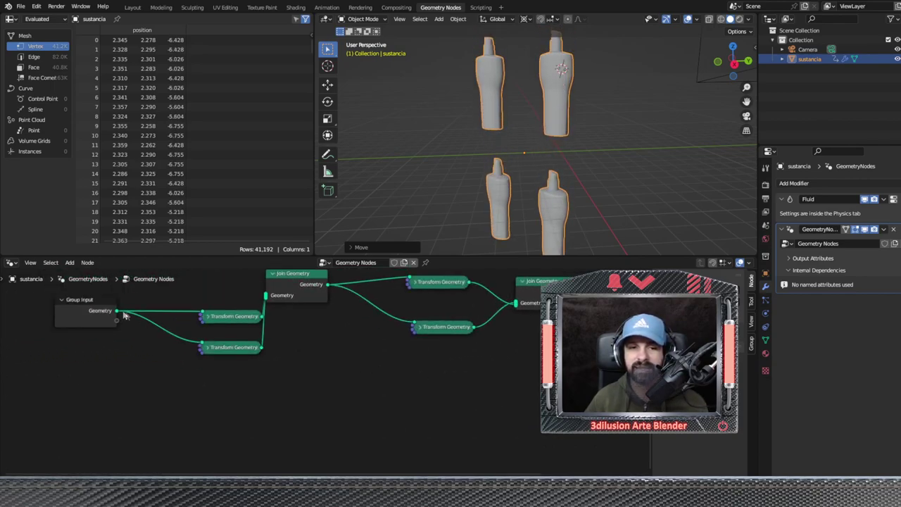
# Rearrange the nodes and link Transform's Rotation to a new Group Input socket named rot.
pyautogui.moveTo(96, 307); pyautogui.dragTo(94, 378)
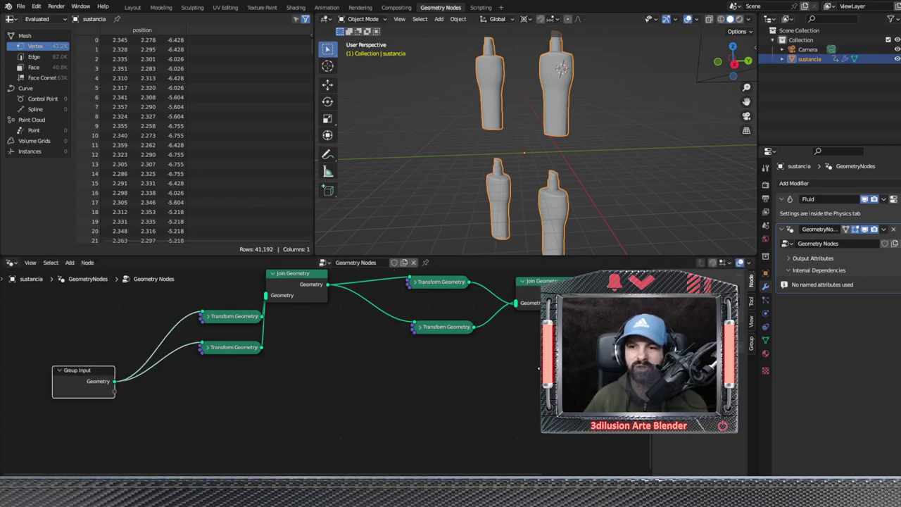
pyautogui.moveTo(543, 371); pyautogui.dragTo(503, 343, button='middle')
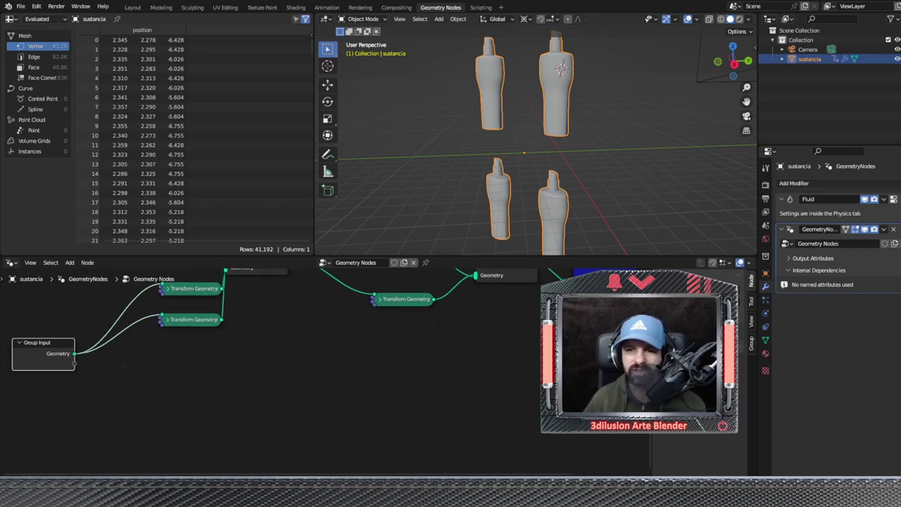
pyautogui.moveTo(559, 329); pyautogui.dragTo(77, 364)
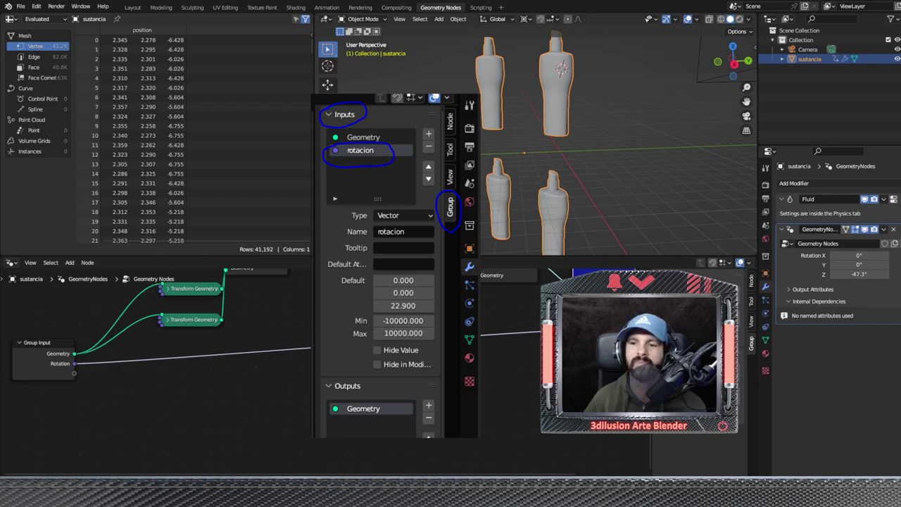
pyautogui.press('Return')
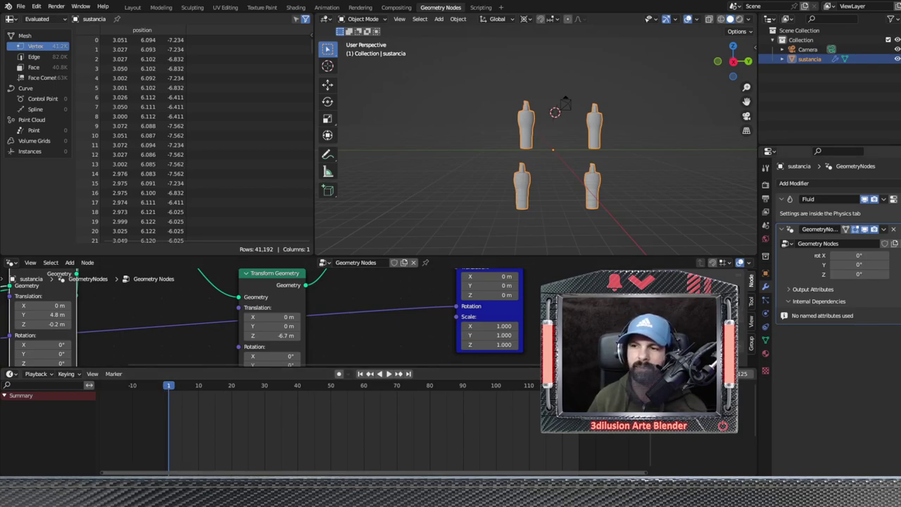
# Keyframe rot Z at 0° on frame 1 and 50° on frame 62, then play back.
pyautogui.press('i')
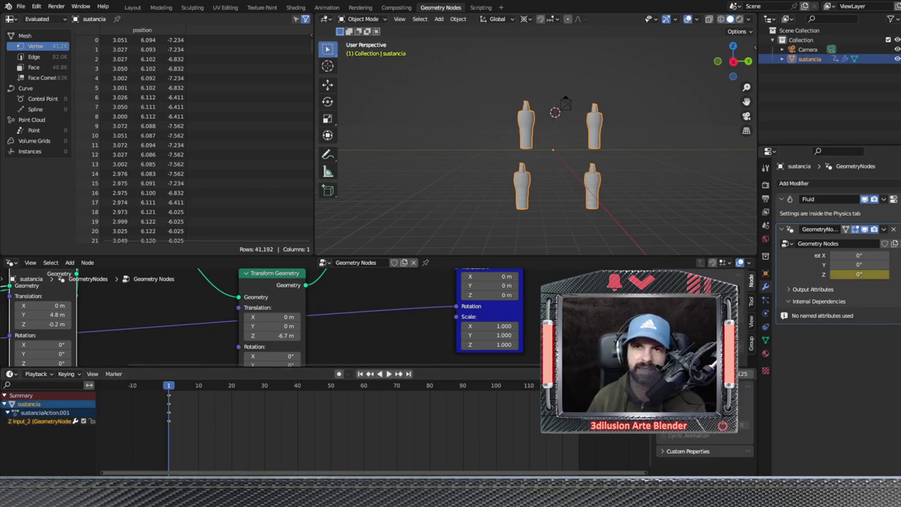
pyautogui.click(371, 405)
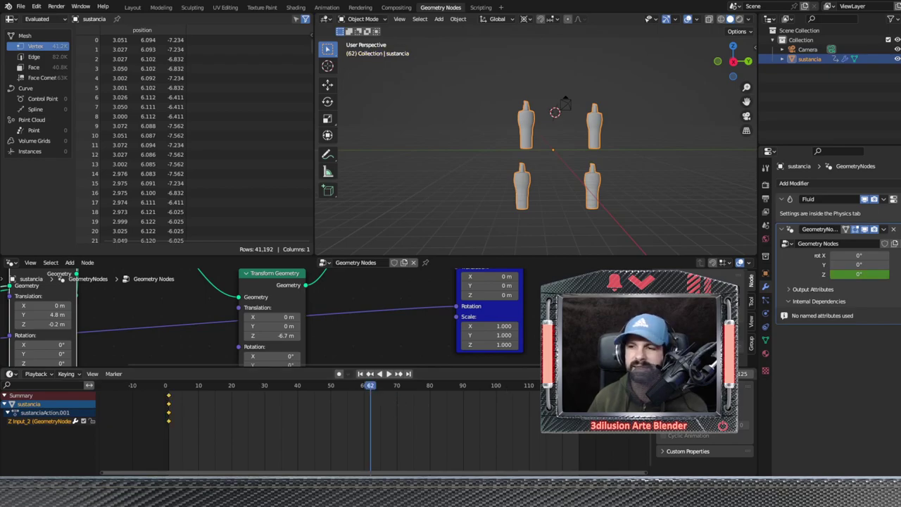
pyautogui.click(869, 275)
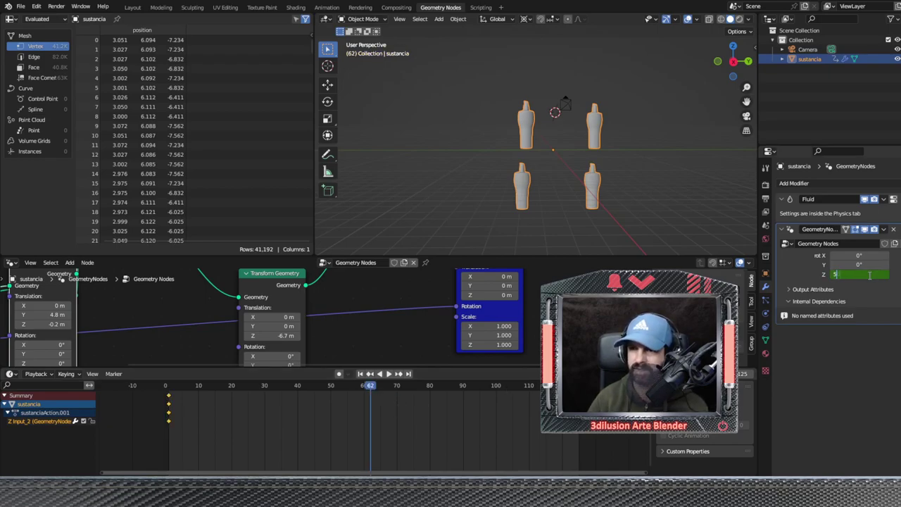
pyautogui.write('0')
pyautogui.press('Return')
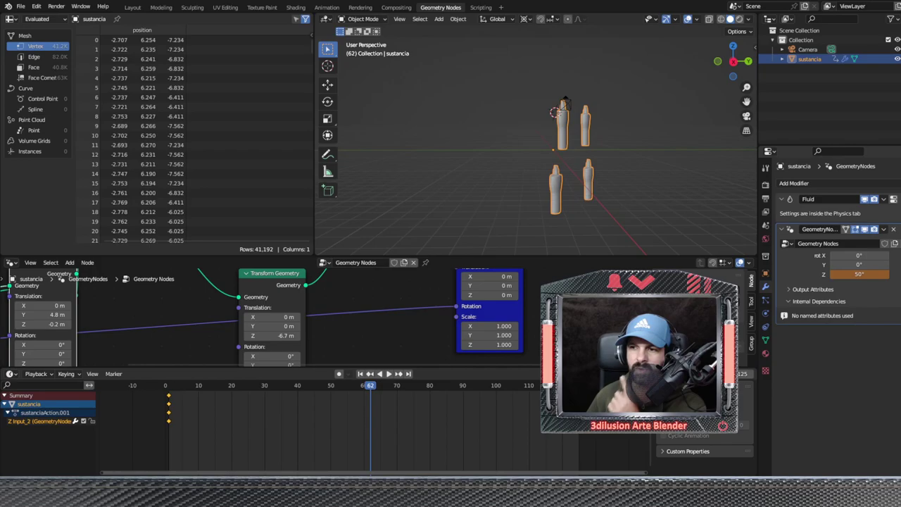
pyautogui.click(893, 274)
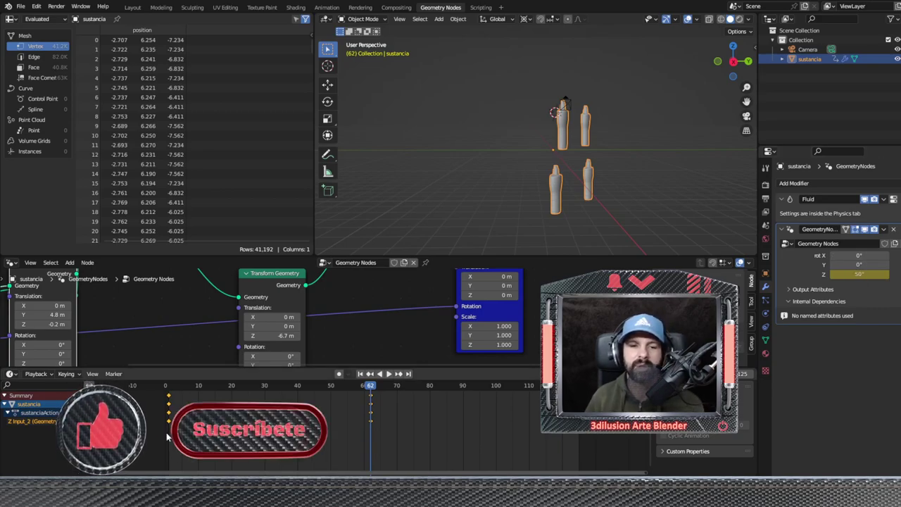
pyautogui.press('space')
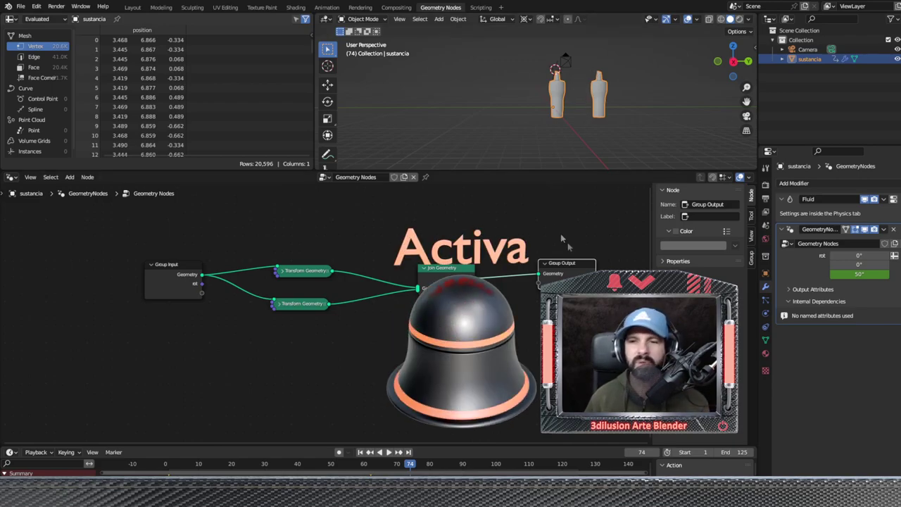
# Delete the rot group input and tidy the Join Geometry links to Group Output.
pyautogui.click(751, 254)
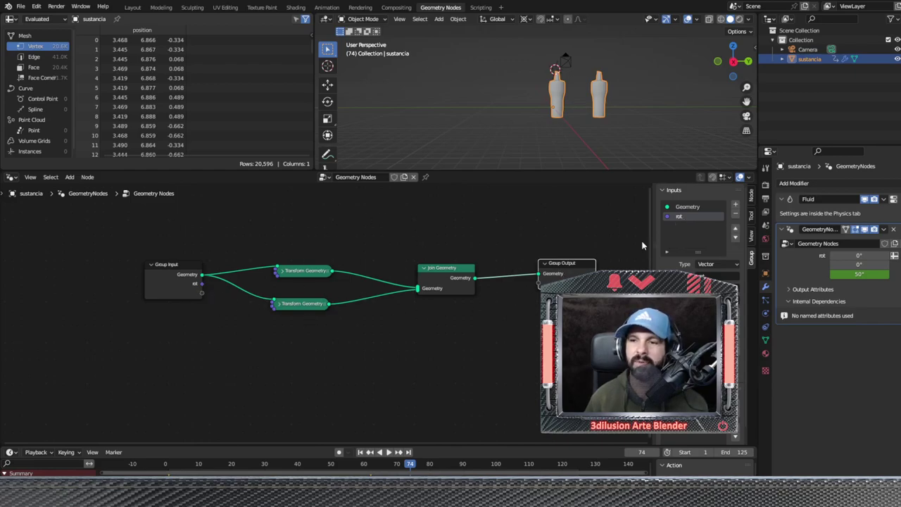
pyautogui.click(735, 219)
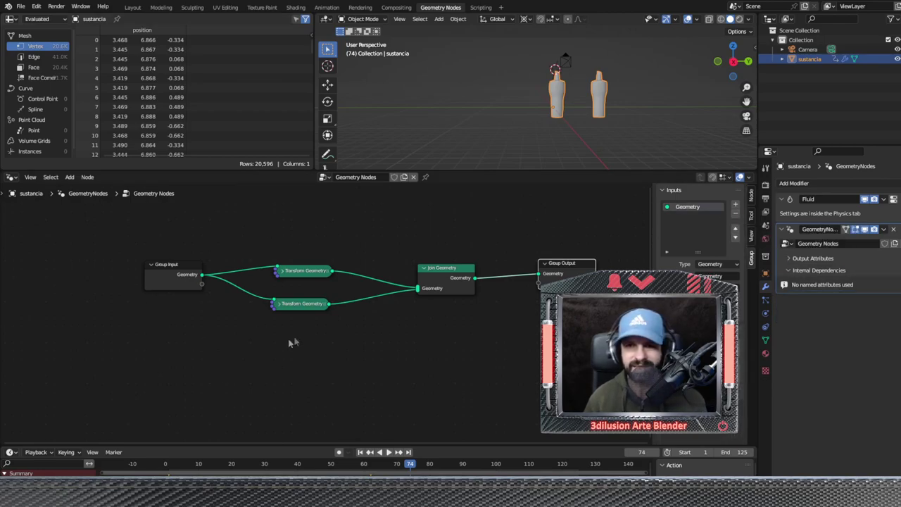
pyautogui.scroll(1, 420, 370)
pyautogui.moveTo(420, 371); pyautogui.dragTo(365, 380, button='middle')
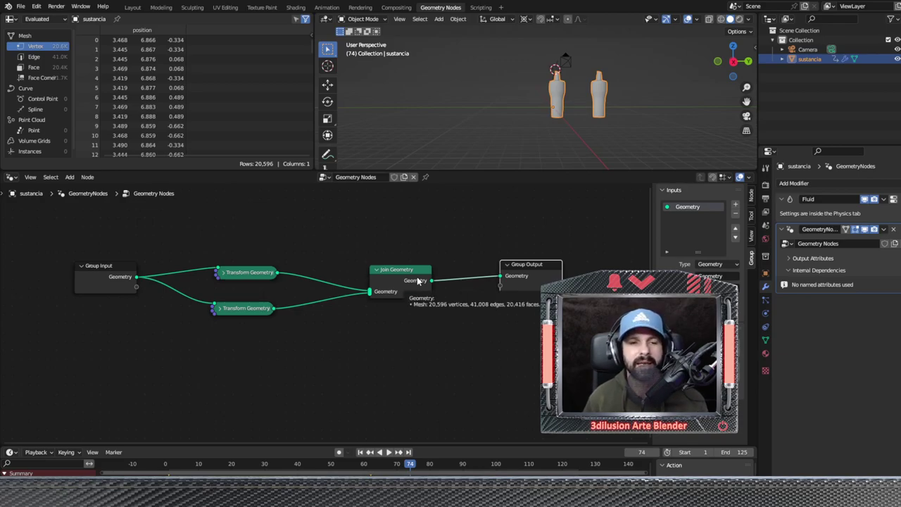
pyautogui.moveTo(430, 280); pyautogui.dragTo(501, 286)
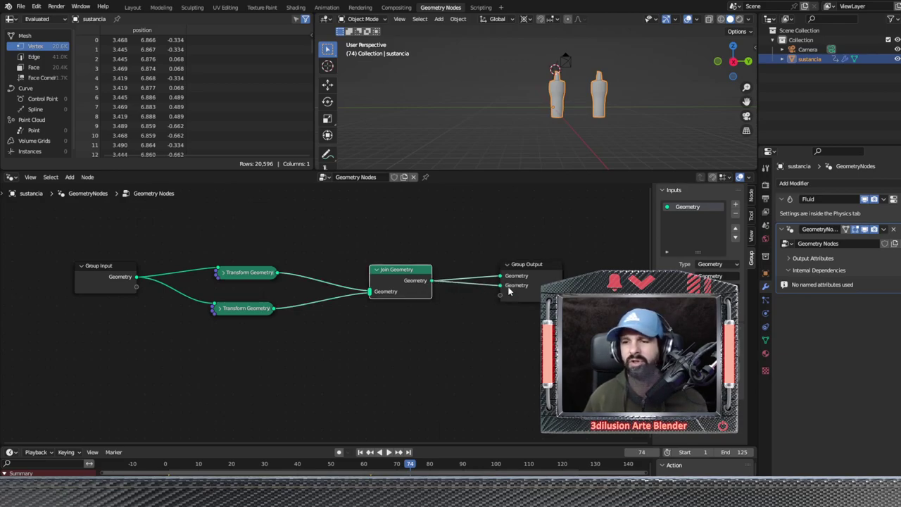
pyautogui.moveTo(500, 285); pyautogui.dragTo(451, 289)
# Enlarge the timeline, return the current frame to 2, and pan the node view.
pyautogui.moveTo(282, 446); pyautogui.dragTo(281, 345)
pyautogui.moveTo(165, 366); pyautogui.dragTo(172, 366)
pyautogui.scroll(3, 624, 78)
pyautogui.scroll(-1, 624, 78)
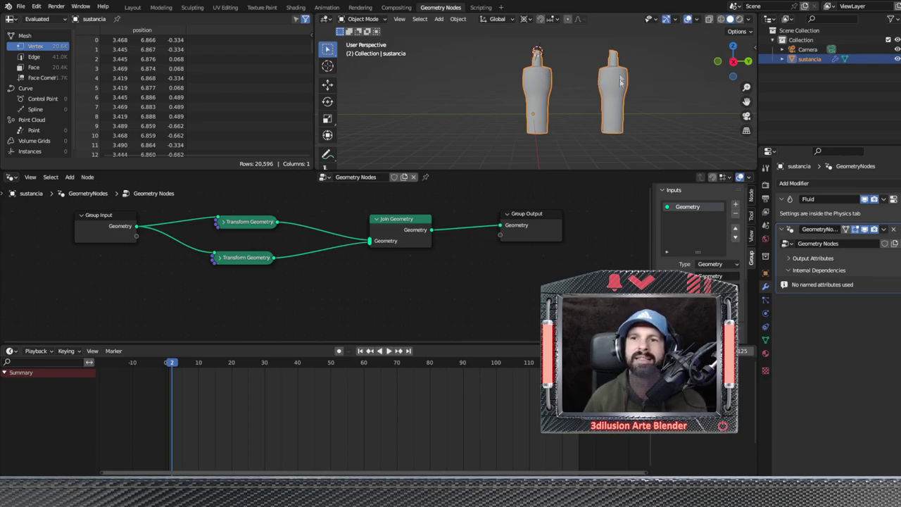
pyautogui.moveTo(475, 248); pyautogui.dragTo(449, 253, button='middle')
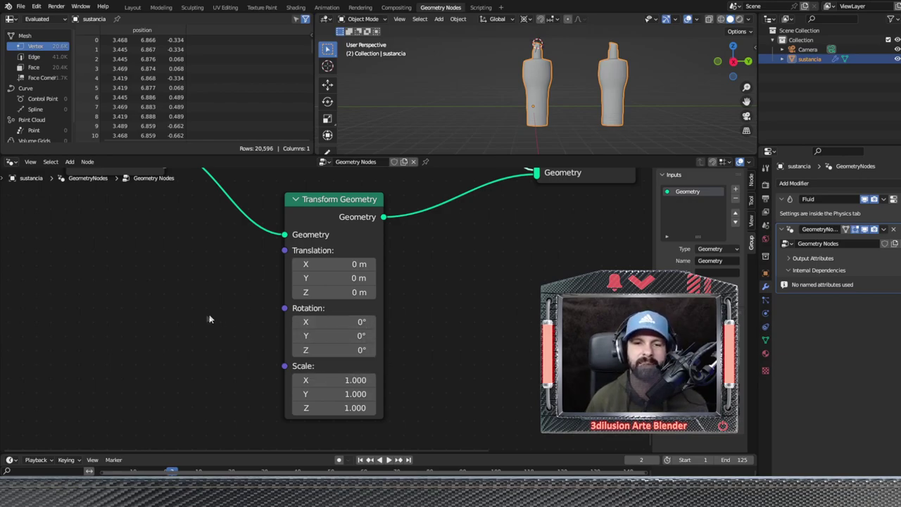
pyautogui.hotkey('shift', 'a')
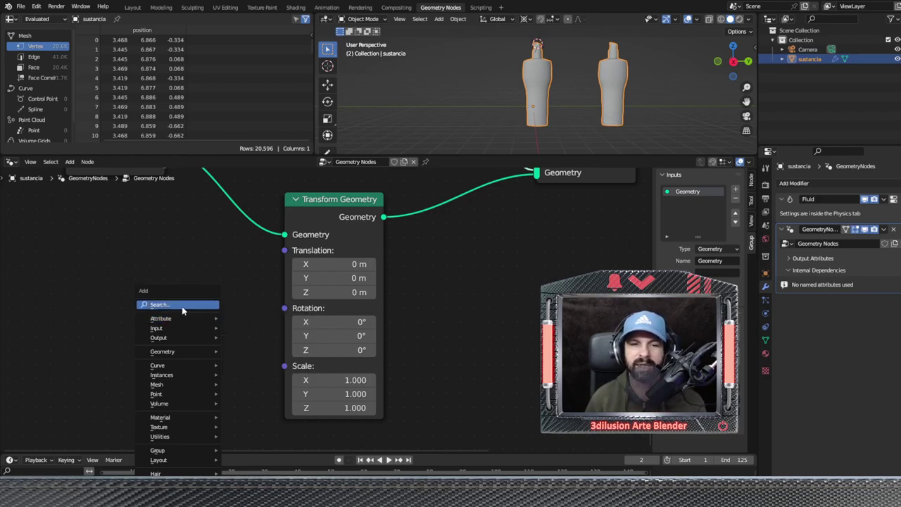
# Search 'vecto' to add a Vector Math node, set it to Multiply, and link it to Rotation.
pyautogui.click(178, 304)
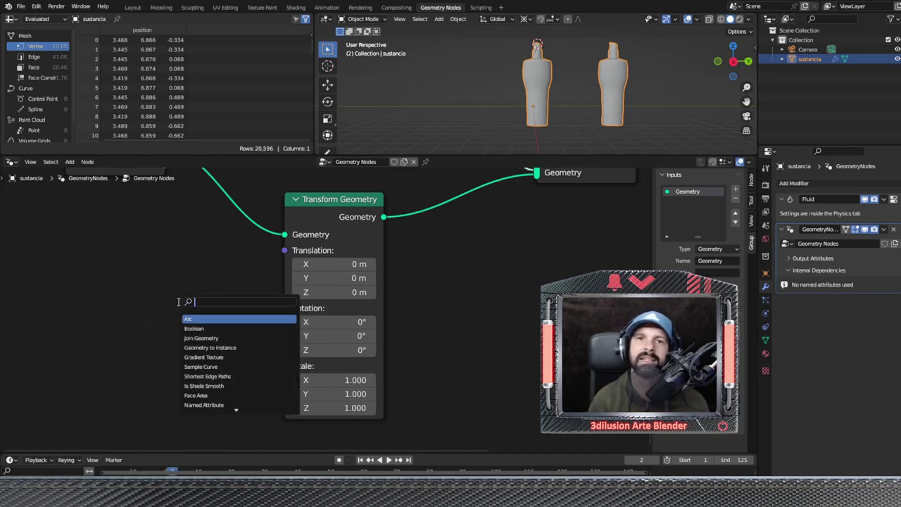
pyautogui.write('vecto')
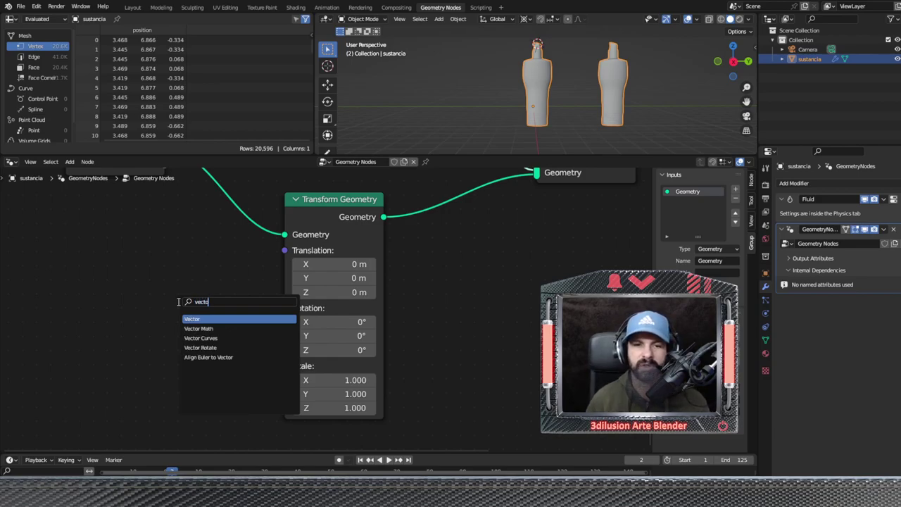
pyautogui.click(190, 329)
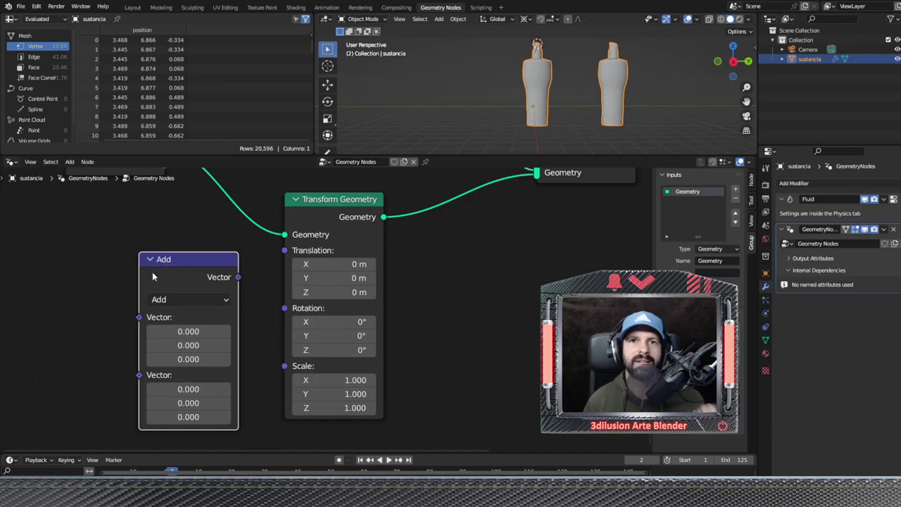
pyautogui.click(167, 307)
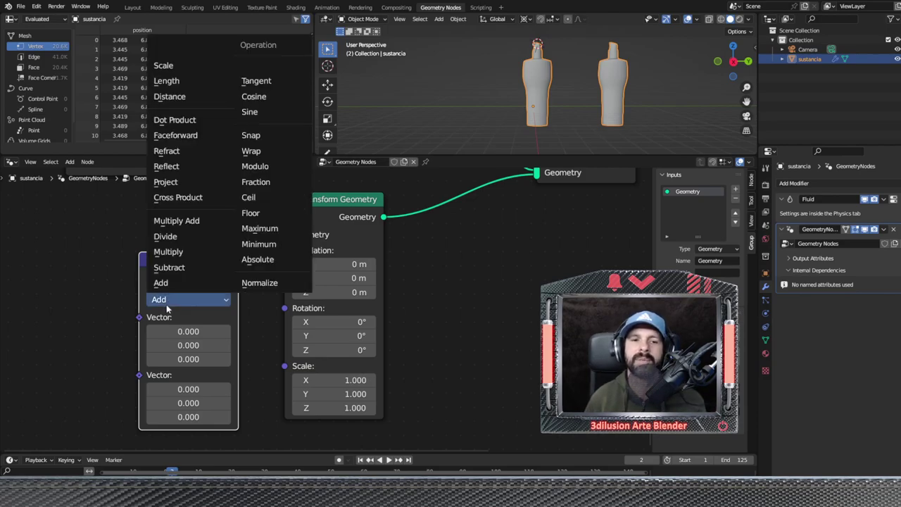
pyautogui.click(169, 252)
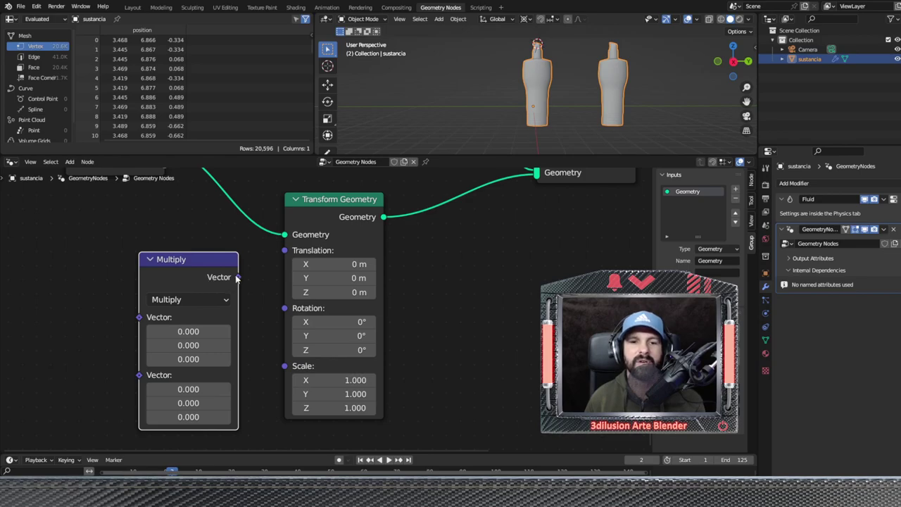
pyautogui.moveTo(238, 276); pyautogui.dragTo(285, 308)
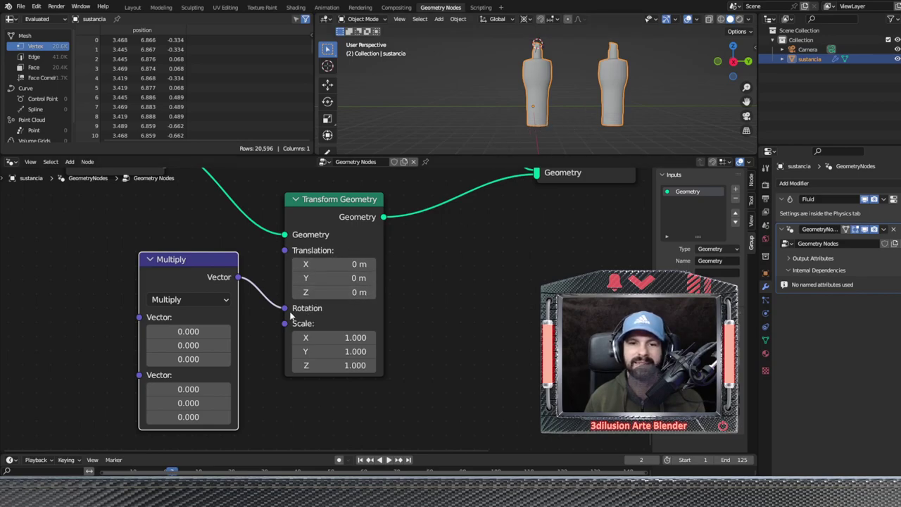
# Unlink Multiply from Rotation and reset the Transform node's Z rotation to 0°.
pyautogui.moveTo(289, 311); pyautogui.dragTo(261, 308)
pyautogui.moveTo(339, 350); pyautogui.dragTo(336, 350)
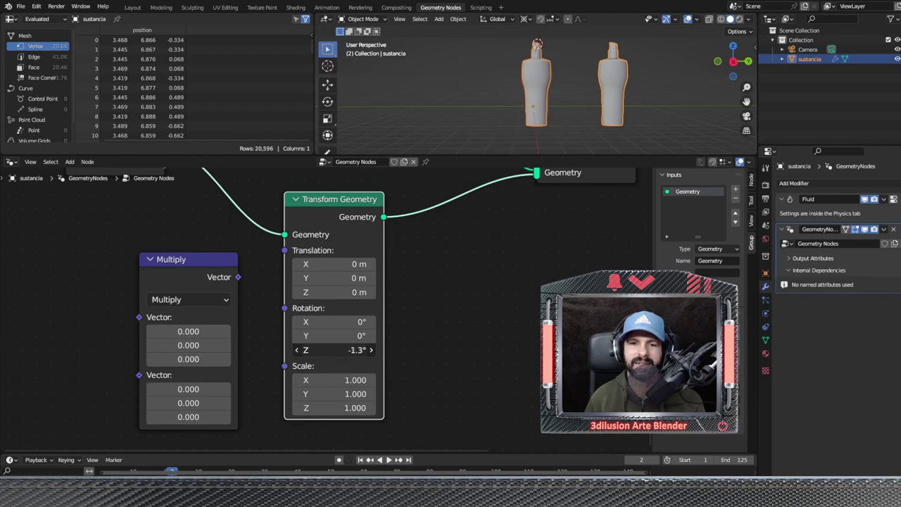
pyautogui.moveTo(340, 350); pyautogui.dragTo(351, 350)
pyautogui.doubleClick(359, 382)
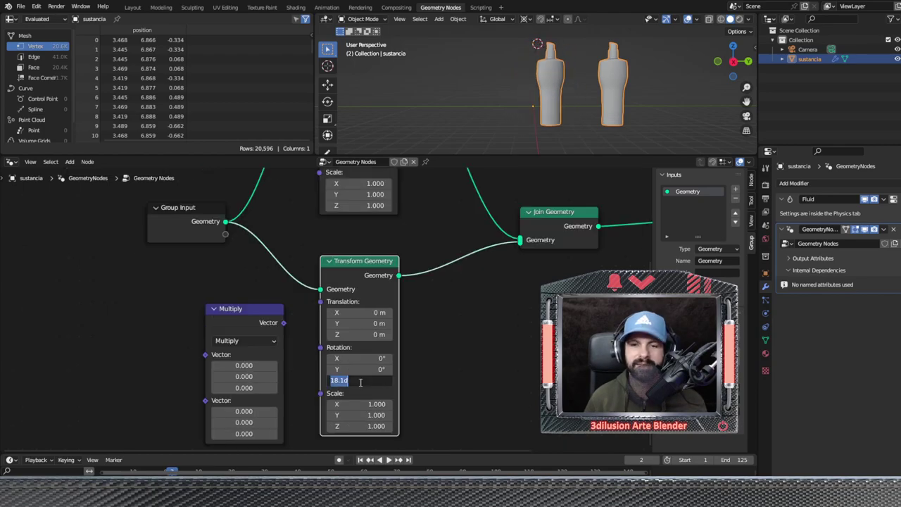
pyautogui.write('0')
pyautogui.press('Return')
# Move Multiply beside Group Input and wire it into both Transforms' Rotation inputs.
pyautogui.scroll(-1, 255, 309)
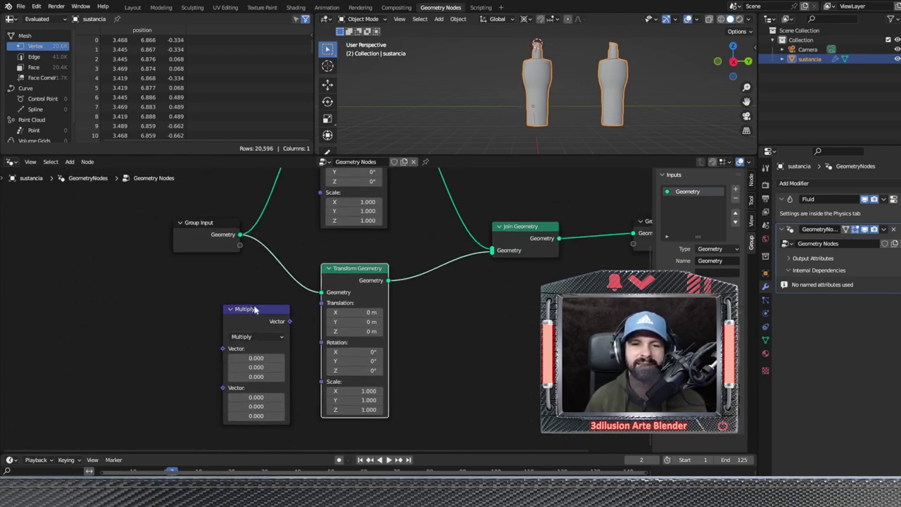
pyautogui.moveTo(256, 308); pyautogui.dragTo(194, 310)
pyautogui.scroll(-1, 337, 279)
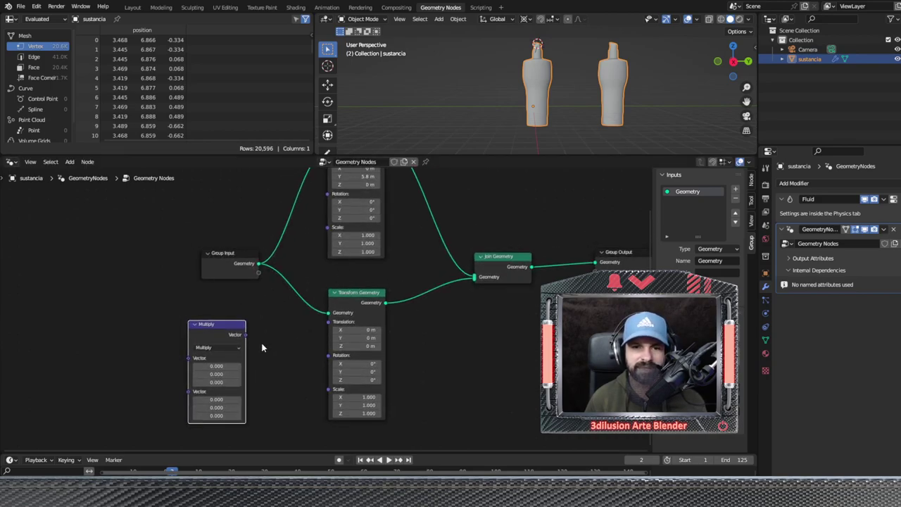
pyautogui.moveTo(245, 334); pyautogui.dragTo(328, 194)
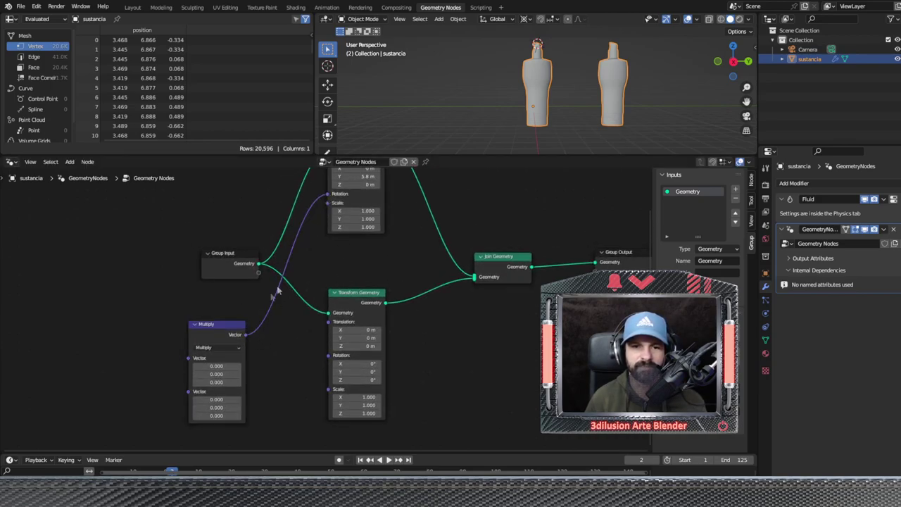
pyautogui.moveTo(245, 335); pyautogui.dragTo(328, 354)
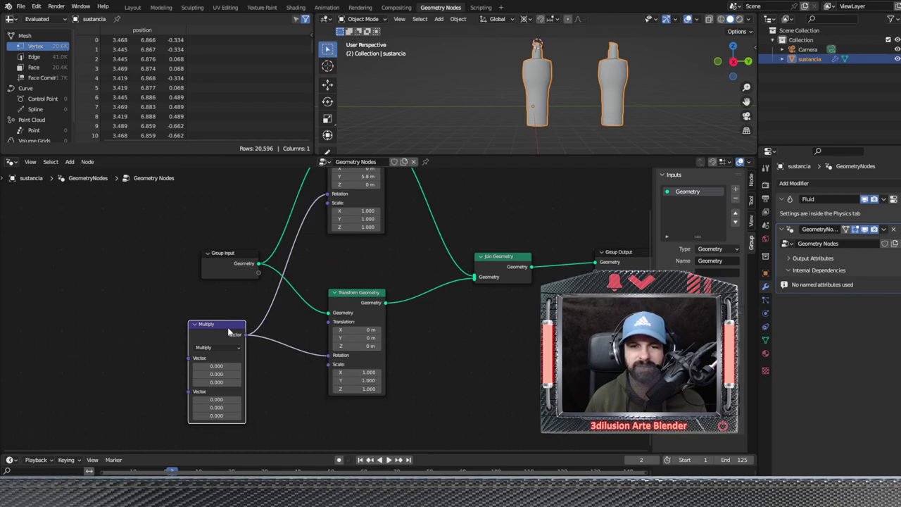
pyautogui.moveTo(235, 321); pyautogui.dragTo(264, 311)
pyautogui.scroll(2, 311, 323)
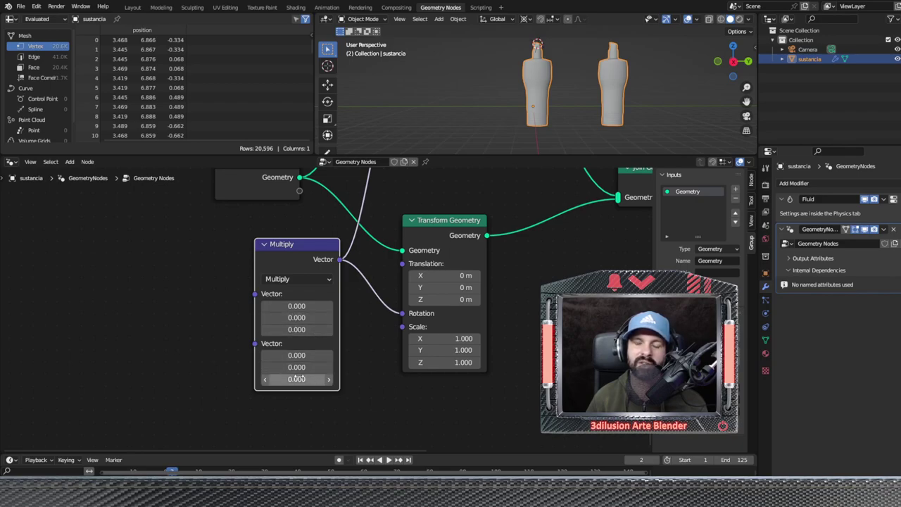
pyautogui.click(287, 378)
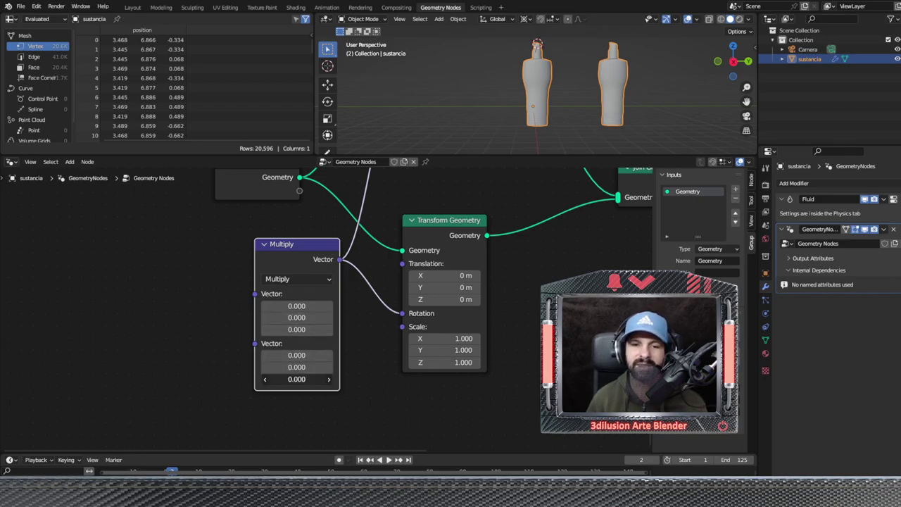
# Set Multiply's second vector Z to 1 and first vector Z to -1.200, then zoom out.
pyautogui.write('1')
pyautogui.press('Return')
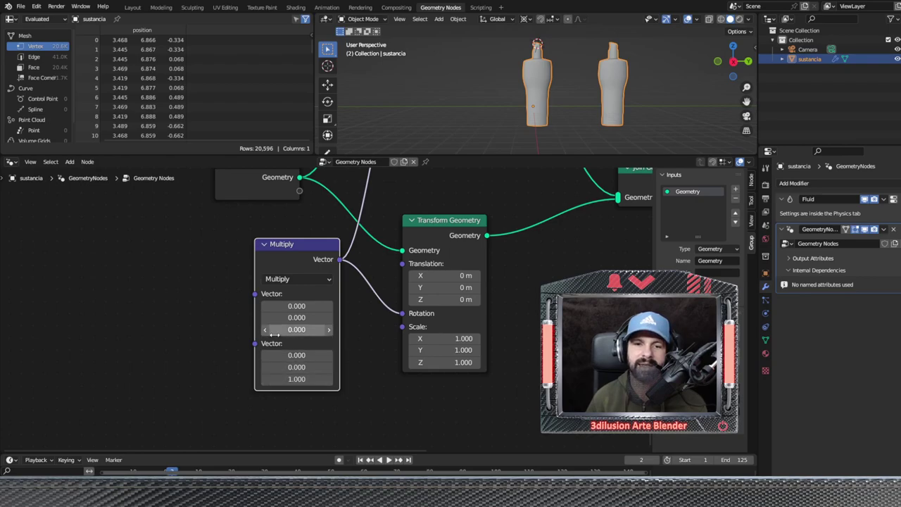
pyautogui.moveTo(297, 329)
pyautogui.mouseDown()
pyautogui.moveTo(331, 329)
pyautogui.moveTo(295, 329)
pyautogui.mouseUp()
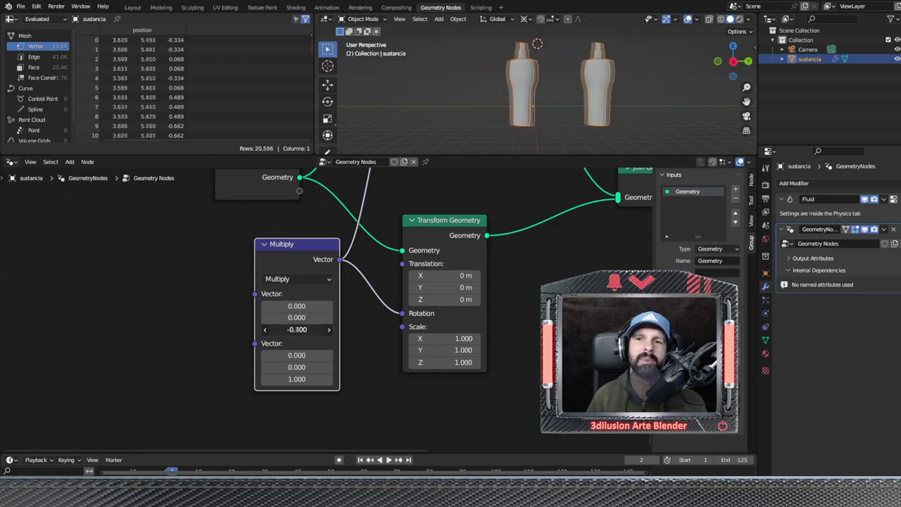
pyautogui.scroll(-2, 295, 329)
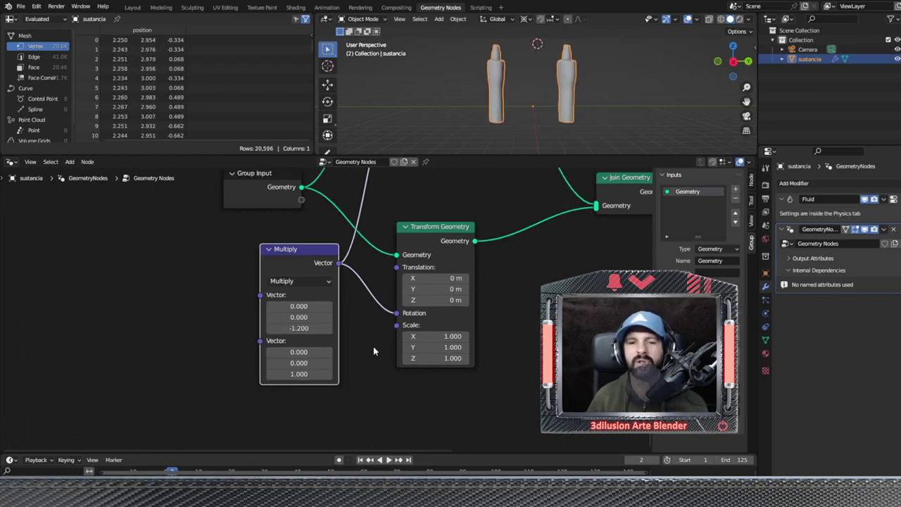
pyautogui.scroll(-2, 412, 359)
pyautogui.scroll(-1, 413, 359)
pyautogui.scroll(-1, 413, 359)
pyautogui.scroll(-1, 413, 358)
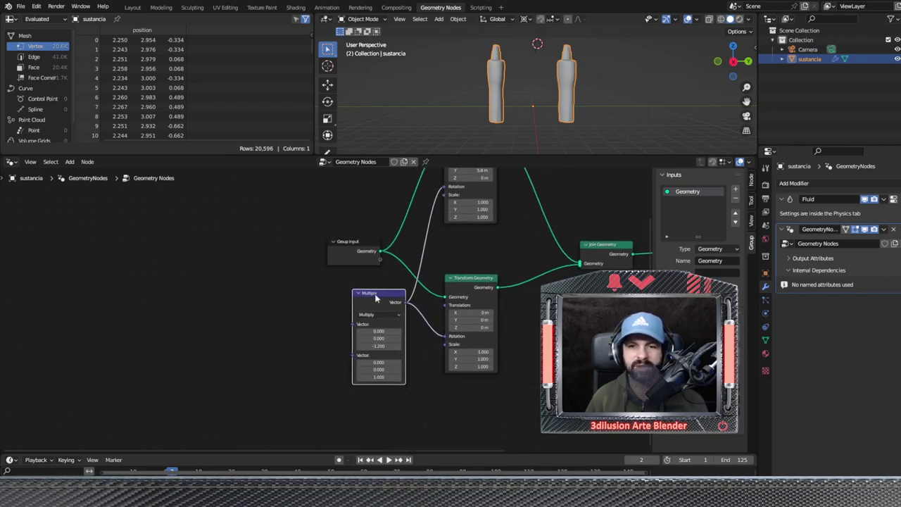
pyautogui.hotkey('shift', 'd')
# Make the duplicate an Add node driving the upper Transform's Rotation and Multiply's first Vector.
pyautogui.click(250, 308)
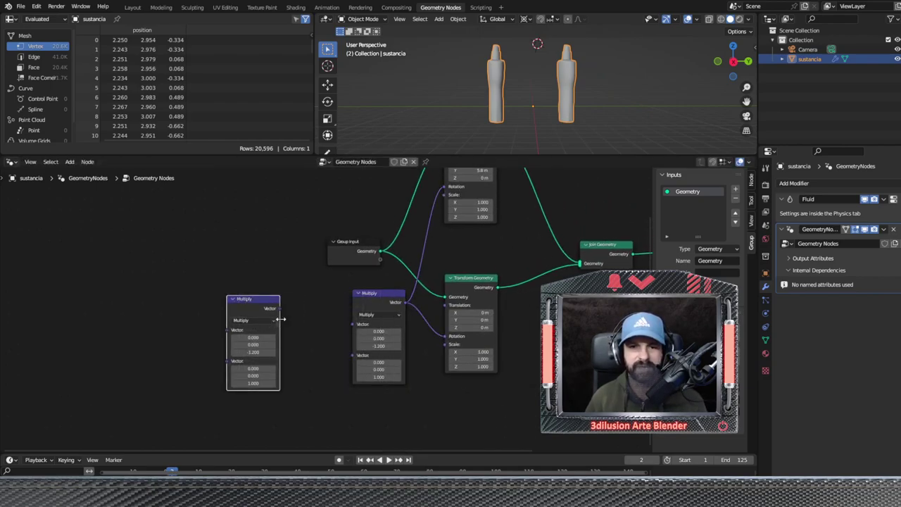
pyautogui.click(267, 321)
pyautogui.click(259, 329)
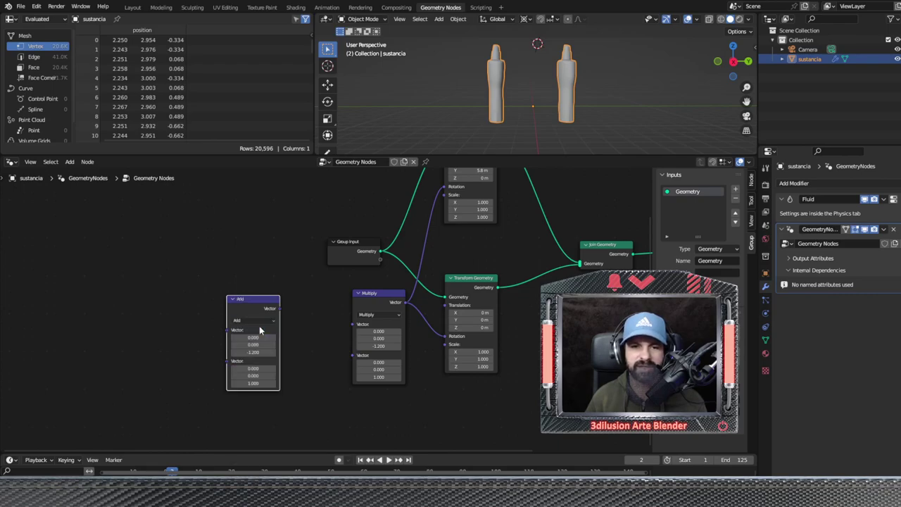
pyautogui.moveTo(444, 187); pyautogui.dragTo(394, 268)
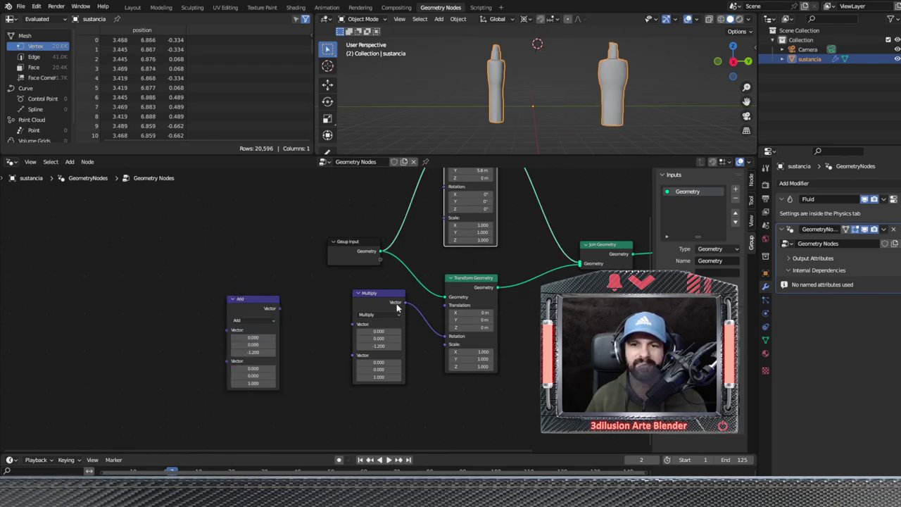
pyautogui.moveTo(280, 308); pyautogui.dragTo(445, 187)
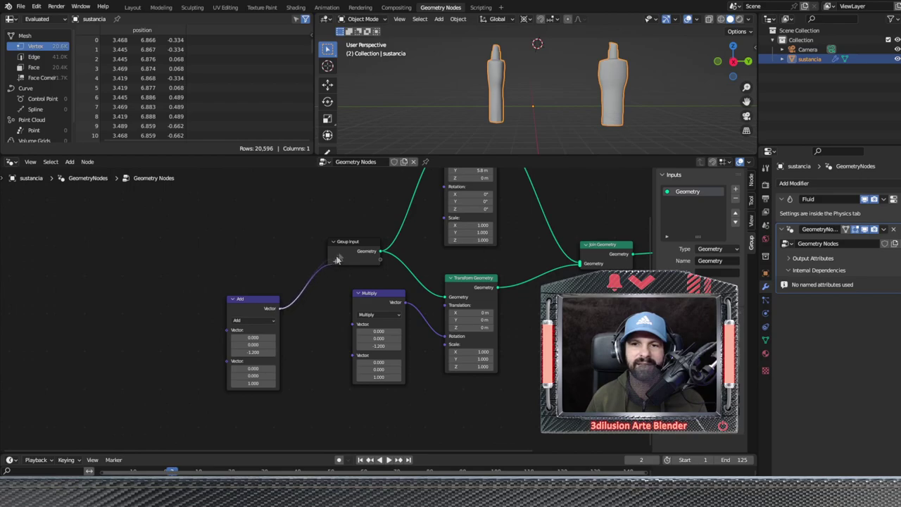
pyautogui.moveTo(279, 309); pyautogui.dragTo(353, 324)
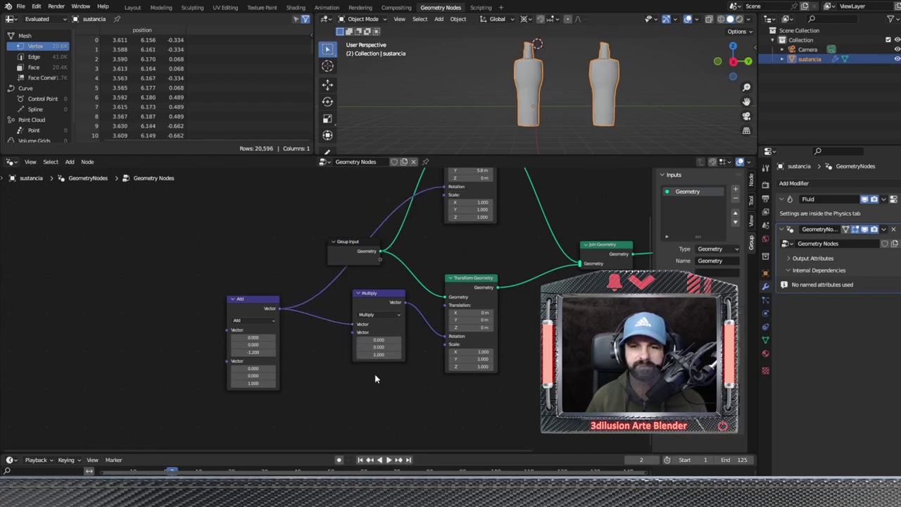
pyautogui.scroll(1, 375, 377)
pyautogui.scroll(1, 374, 374)
pyautogui.scroll(2, 363, 373)
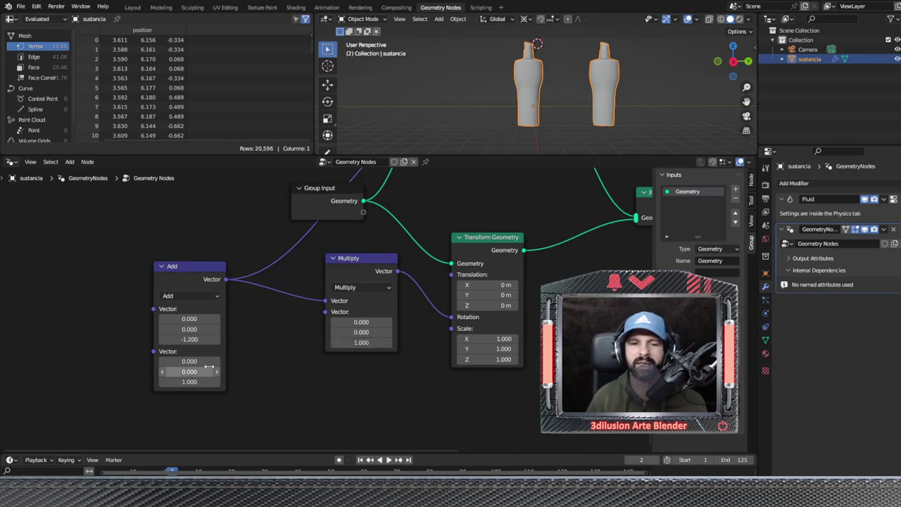
# Raise the Add vector Z to about 19.9 and set Multiply's second vector Z to 20.000.
pyautogui.moveTo(189, 340); pyautogui.dragTo(253, 339)
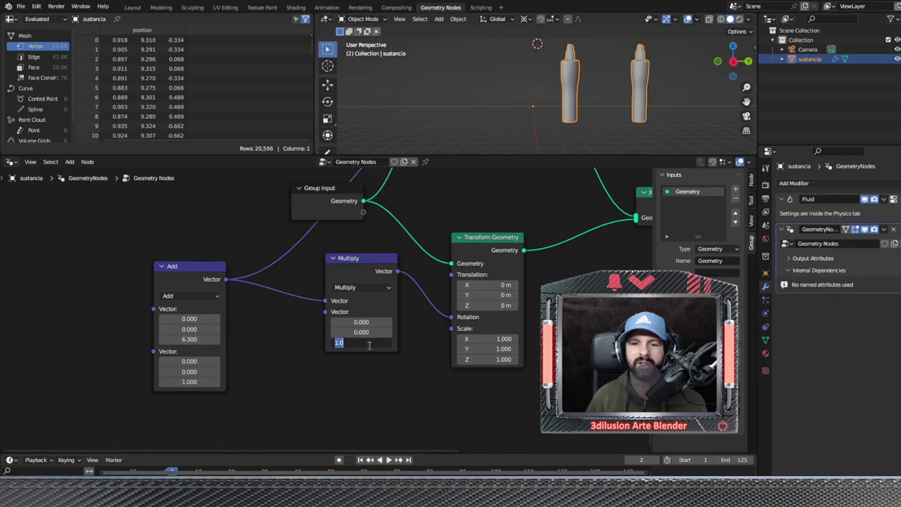
pyautogui.moveTo(361, 343); pyautogui.dragTo(363, 343)
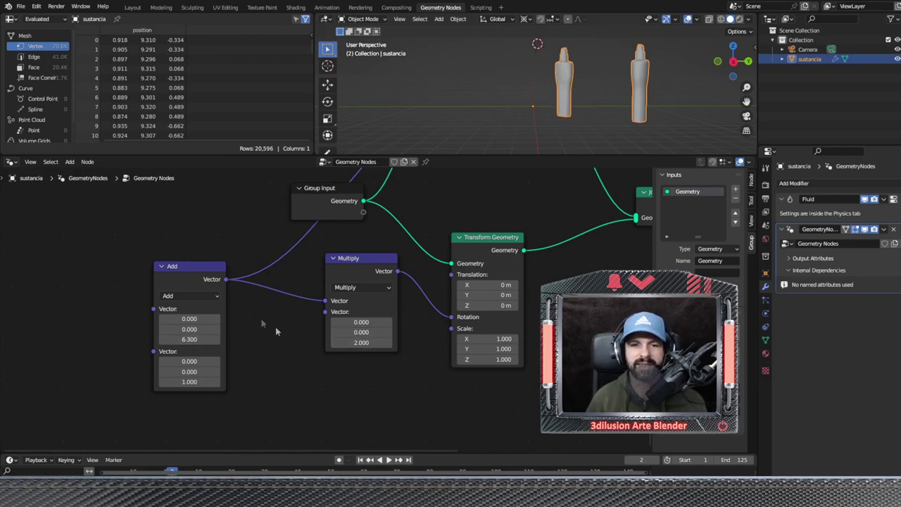
pyautogui.moveTo(189, 339); pyautogui.dragTo(281, 339)
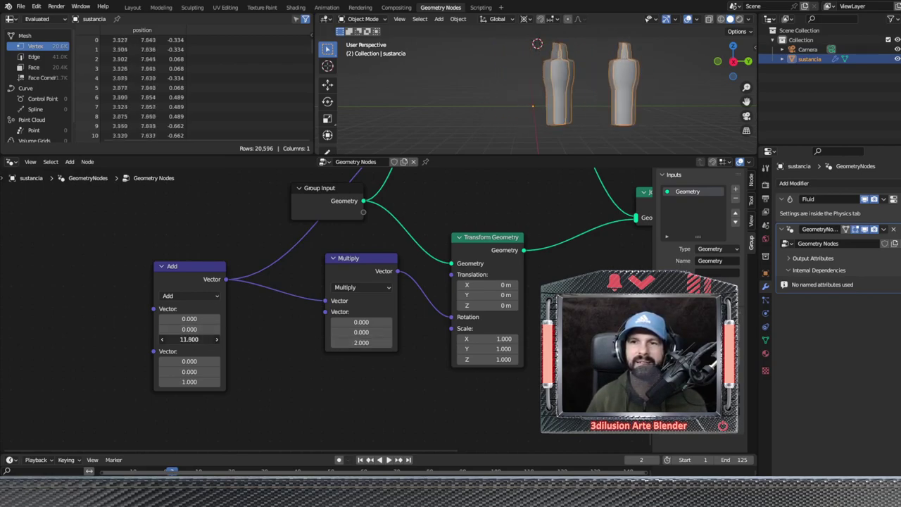
pyautogui.moveTo(189, 339); pyautogui.dragTo(211, 339)
pyautogui.click(361, 342)
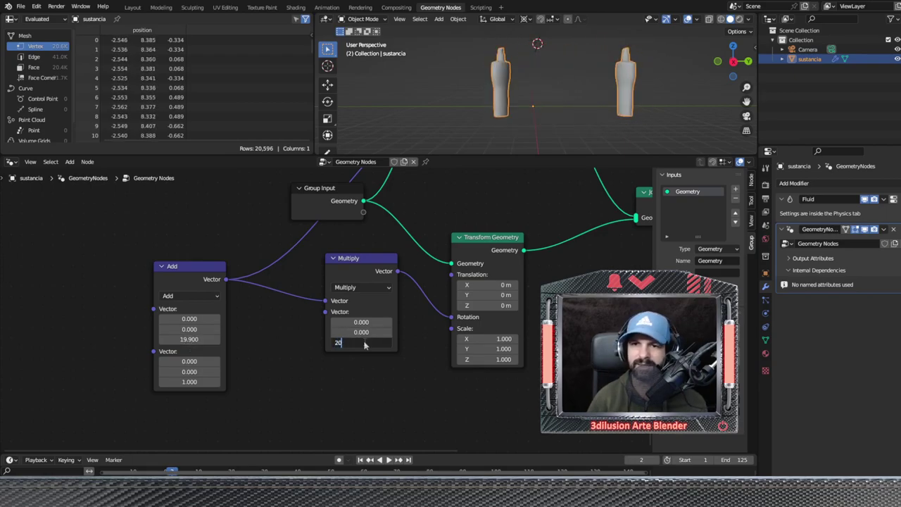
pyautogui.press('Return')
pyautogui.moveTo(188, 339)
pyautogui.mouseDown()
pyautogui.moveTo(212, 339)
pyautogui.moveTo(211, 322)
pyautogui.mouseUp()
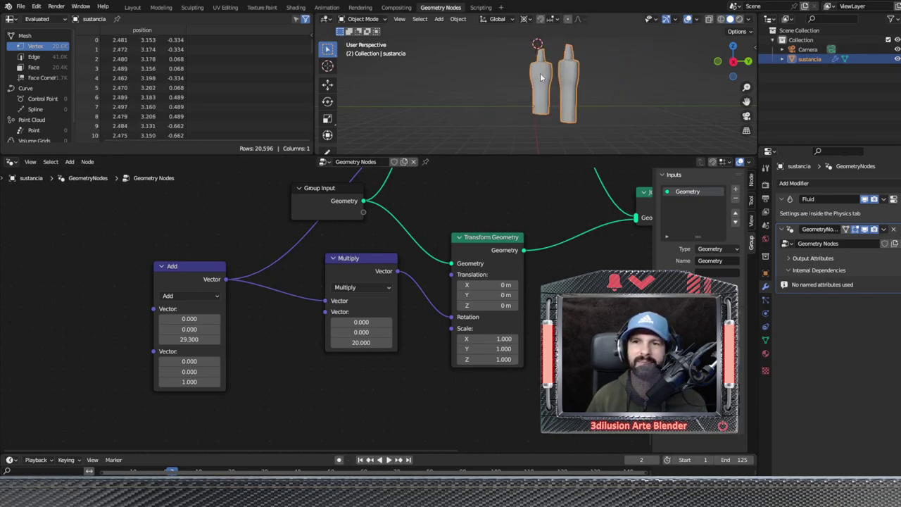
# Reframe the Transform, Add and Multiply nodes and adjust the Add vector Z to 22.900.
pyautogui.scroll(-1, 341, 221)
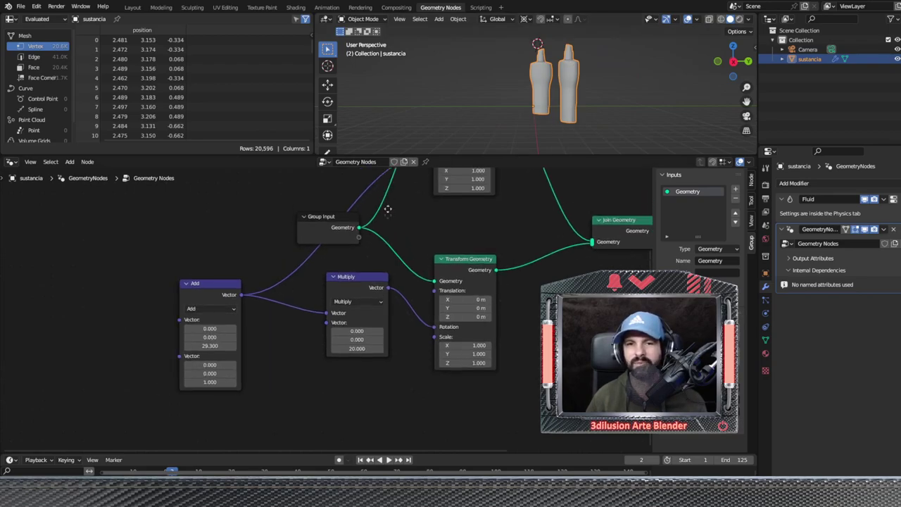
pyautogui.moveTo(404, 176); pyautogui.dragTo(404, 247, button='middle')
pyautogui.moveTo(322, 415); pyautogui.dragTo(322, 317, button='middle')
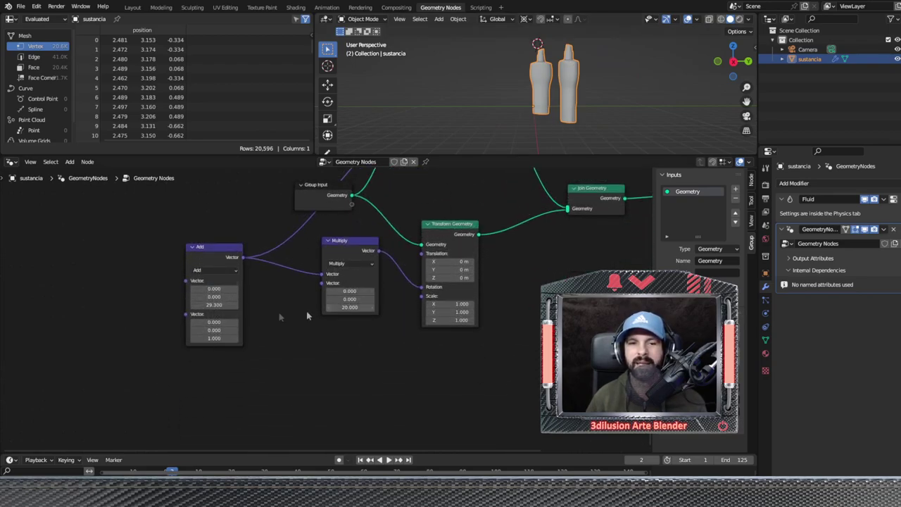
pyautogui.scroll(1, 318, 324)
pyautogui.scroll(1, 314, 323)
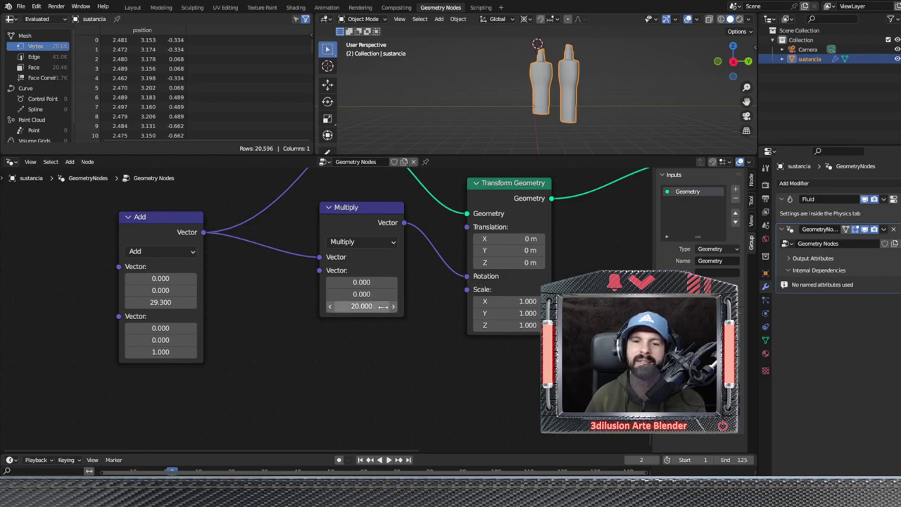
pyautogui.moveTo(160, 302)
pyautogui.mouseDown()
pyautogui.moveTo(211, 302)
pyautogui.moveTo(169, 302)
pyautogui.moveTo(187, 290)
pyautogui.moveTo(163, 290)
pyautogui.moveTo(176, 278)
pyautogui.mouseUp()
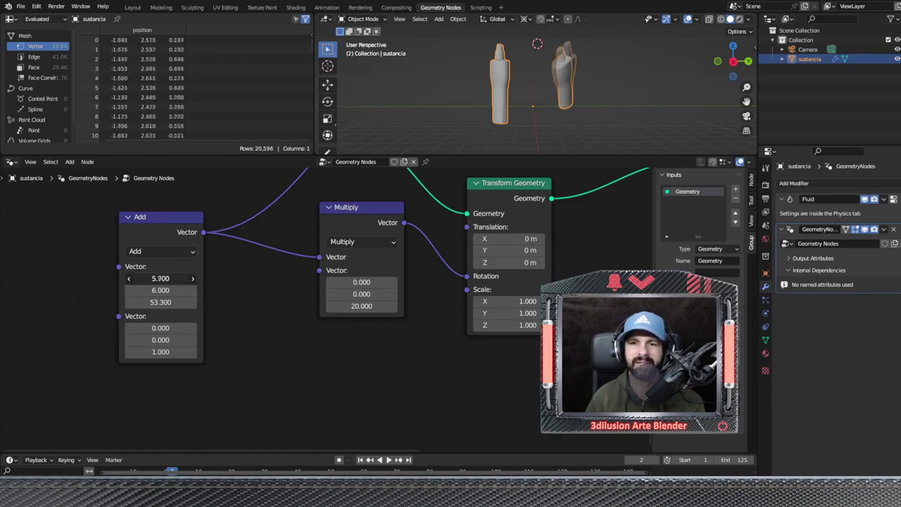
pyautogui.moveTo(161, 411); pyautogui.dragTo(158, 412)
pyautogui.scroll(-1, 161, 412)
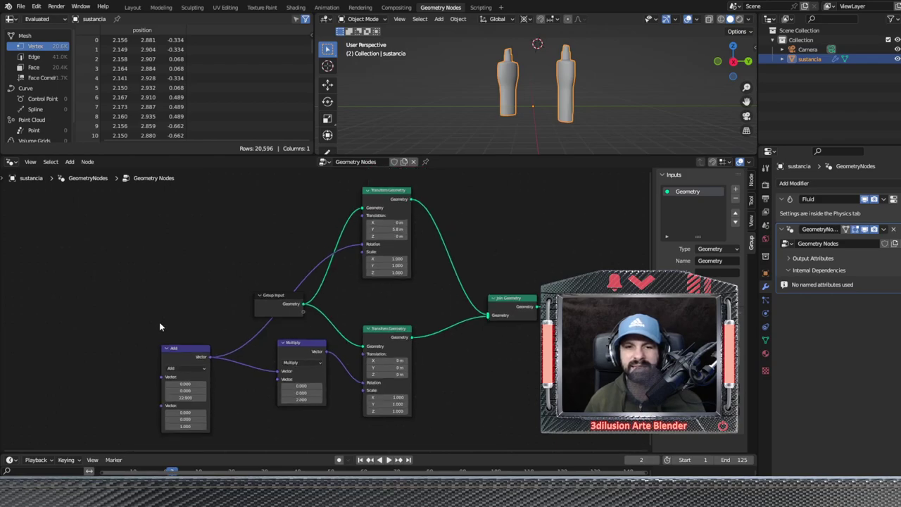
# Link Add's first Vector to Group Input as a modifier Vector input, with Z at 20.060.
pyautogui.moveTo(247, 317); pyautogui.dragTo(422, 315, button='middle')
pyautogui.moveTo(423, 314); pyautogui.dragTo(211, 320)
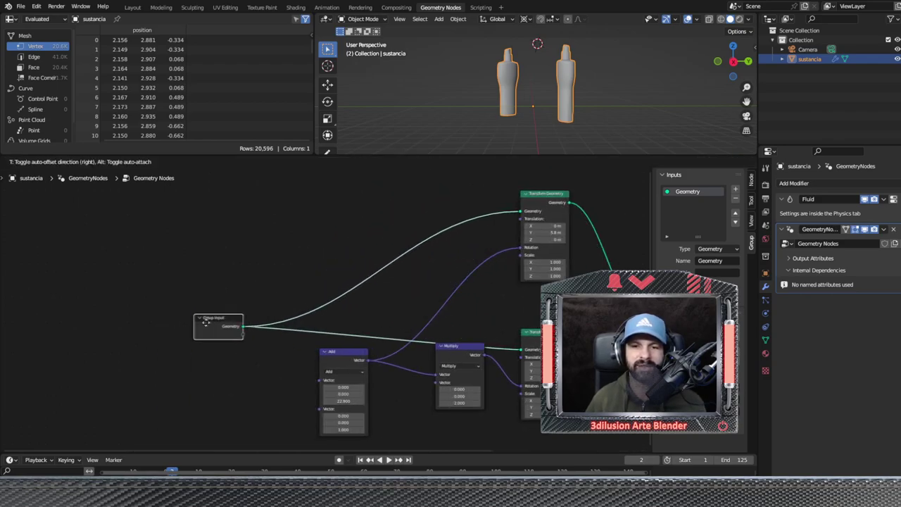
pyautogui.scroll(1, 274, 381)
pyautogui.scroll(1, 273, 380)
pyautogui.moveTo(274, 380); pyautogui.dragTo(312, 317, button='middle')
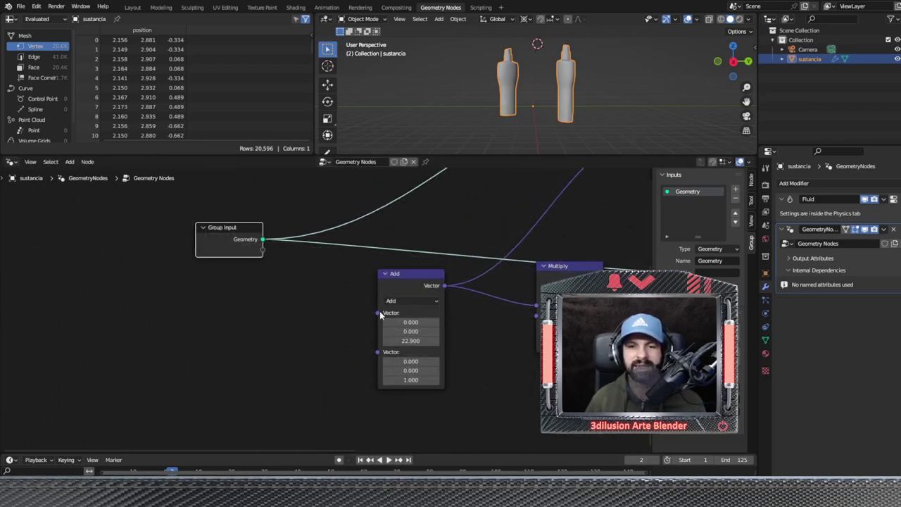
pyautogui.moveTo(378, 312); pyautogui.dragTo(262, 250)
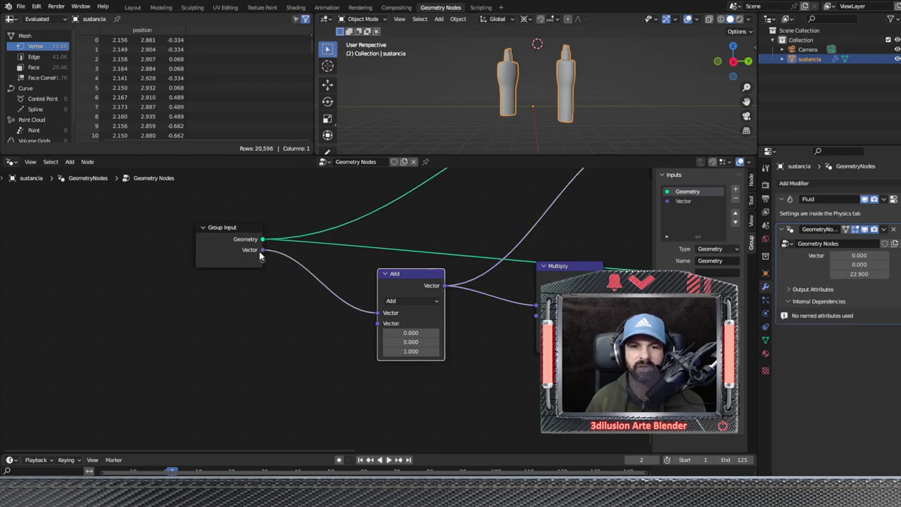
pyautogui.moveTo(858, 274)
pyautogui.mouseDown()
pyautogui.moveTo(872, 273)
pyautogui.moveTo(844, 273)
pyautogui.mouseUp()
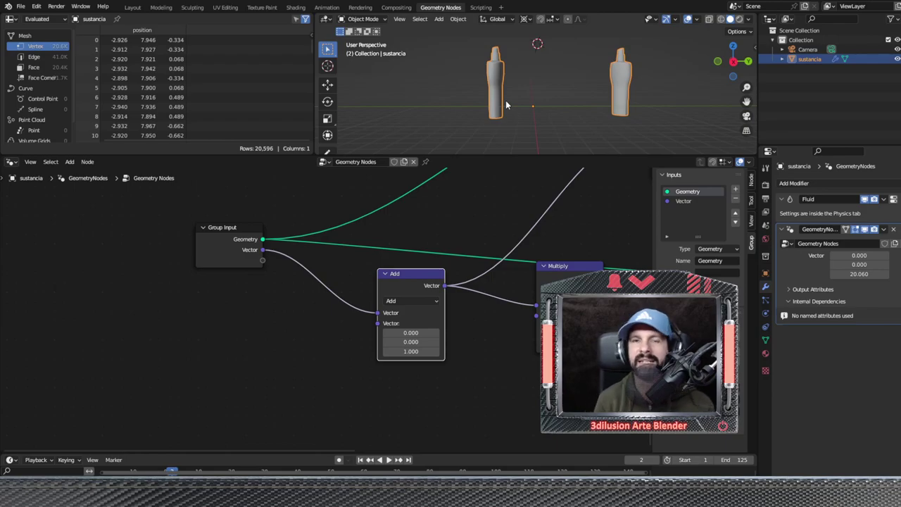
pyautogui.press('Home')
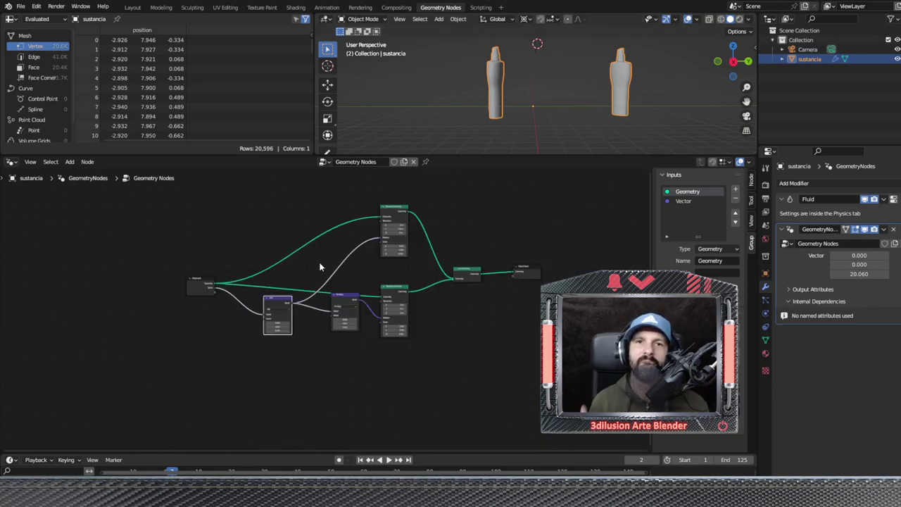